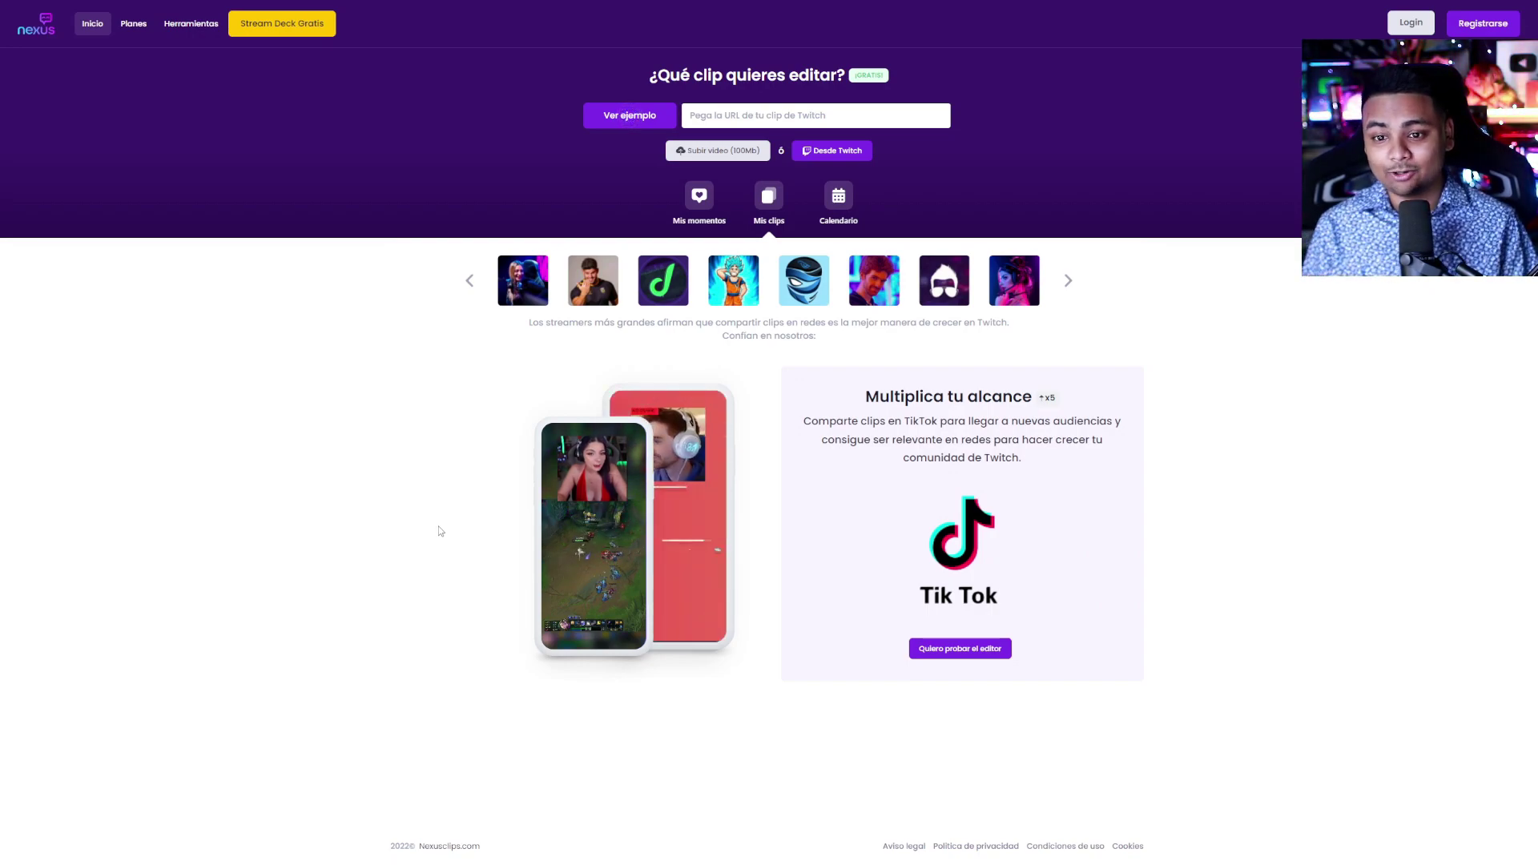
# Step: Sign in to the clip site with the Twitch account to import clips from Twitch
pyautogui.click(854, 158)
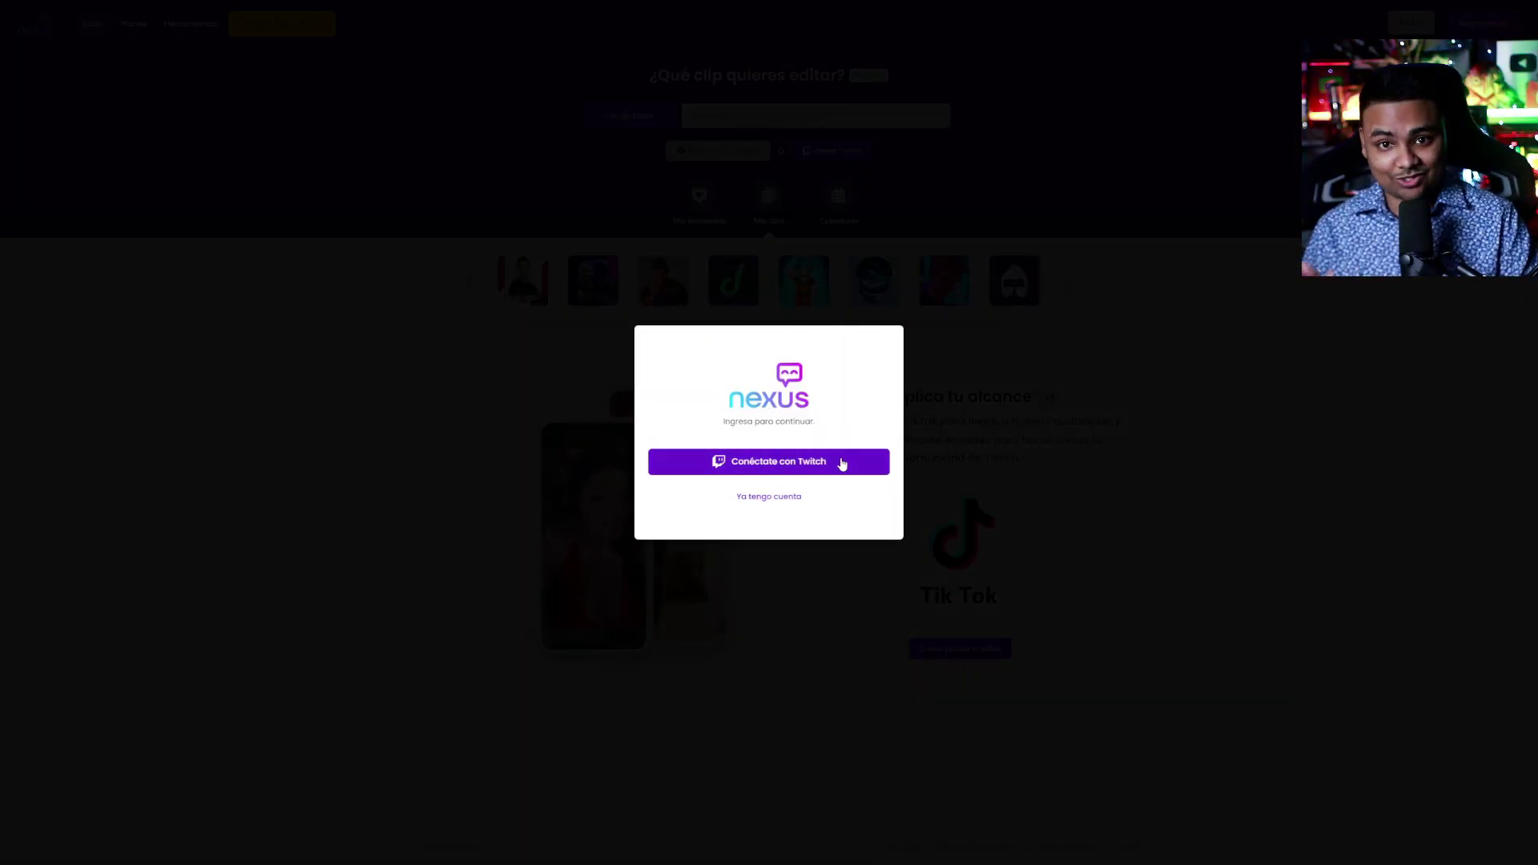
pyautogui.click(842, 463)
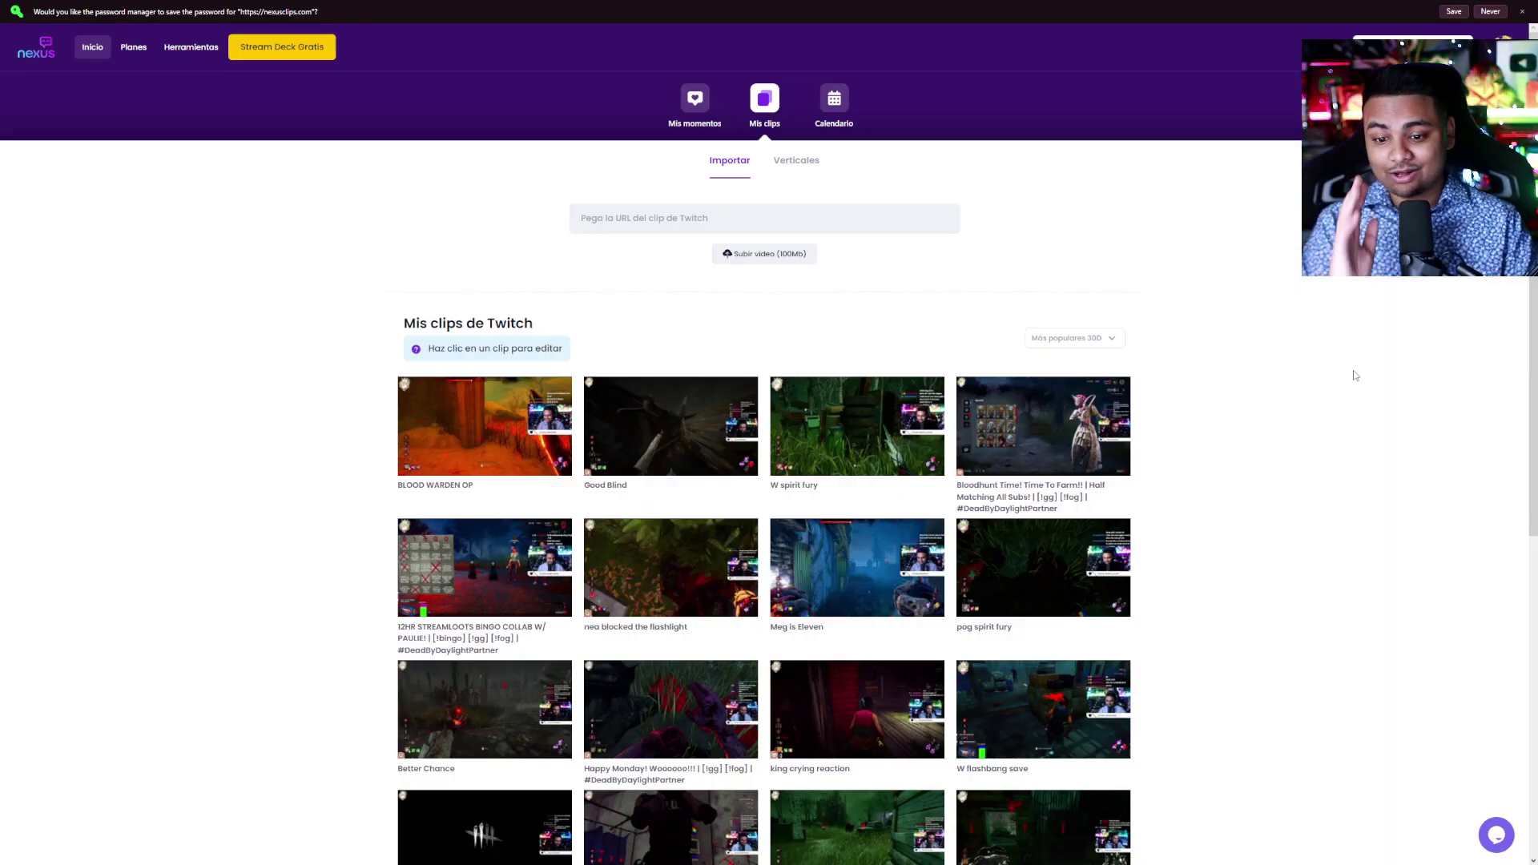
# Step: Start a vertical clip from the Twitch clip "BLOOD WARDEN OP" using the template with a small face box above full-height gameplay
pyautogui.scroll(-2, 1355, 340)
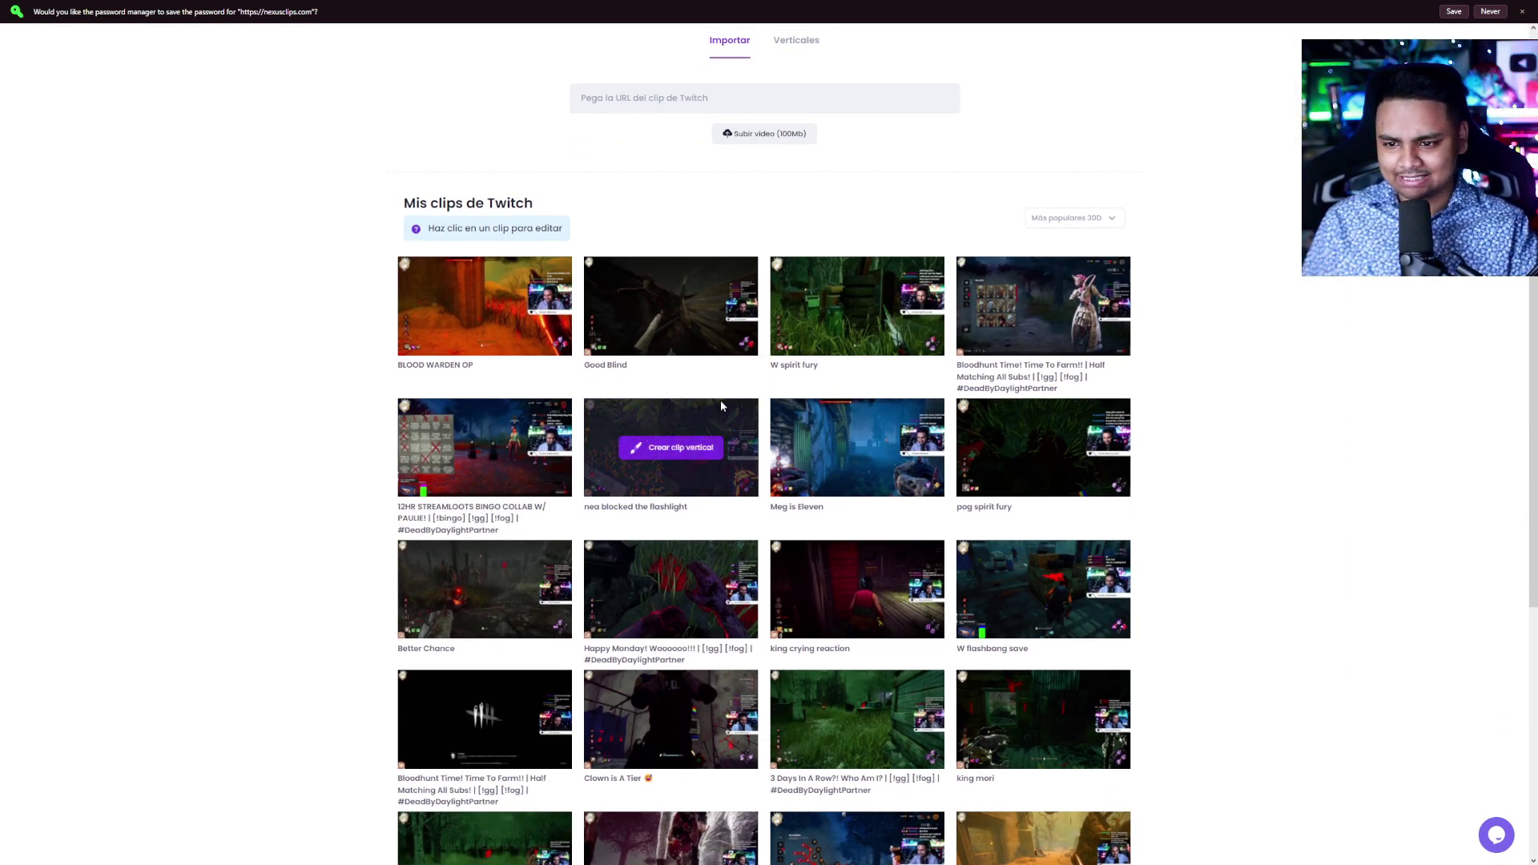
pyautogui.click(522, 313)
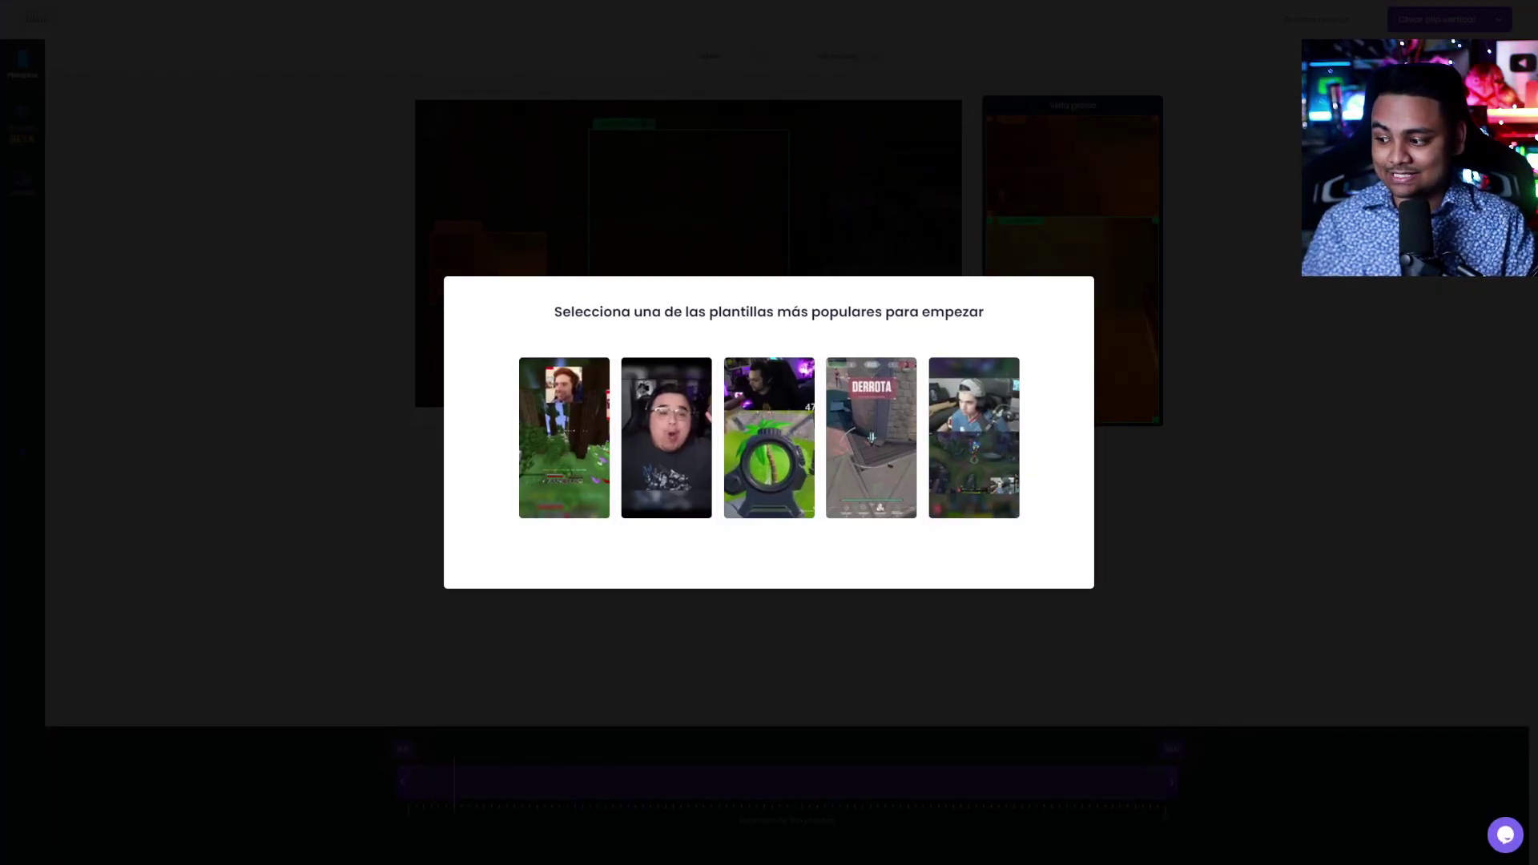
pyautogui.click(571, 440)
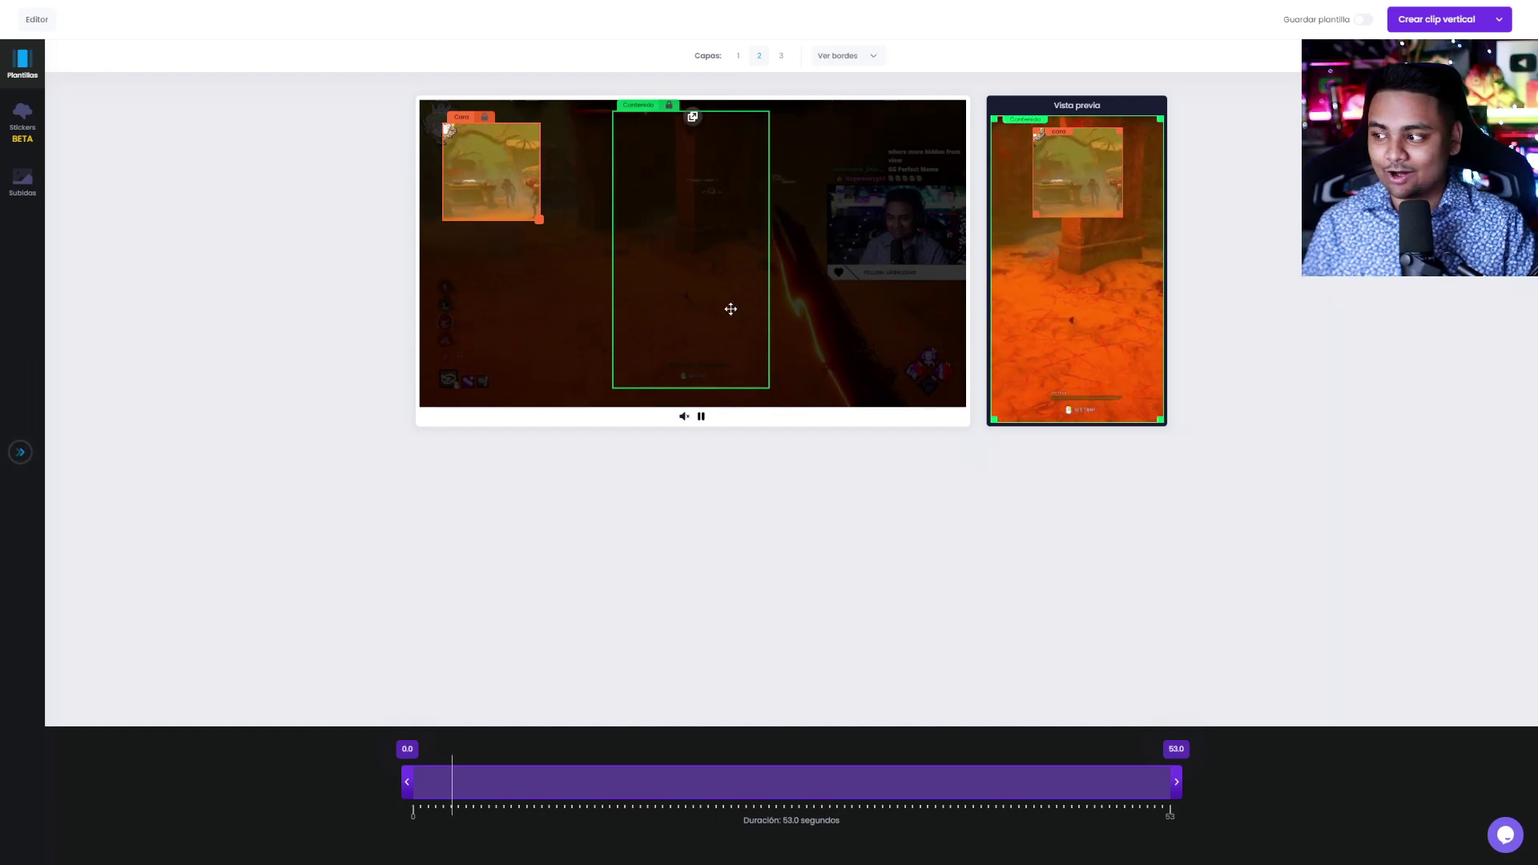
# Step: Place the Cara crop over the streamer's webcam in the source video and shrink it to fit tightly around the face
pyautogui.hotkey('ctrl', '+')
pyautogui.hotkey('ctrl', '+')
pyautogui.hotkey('ctrl', '+')
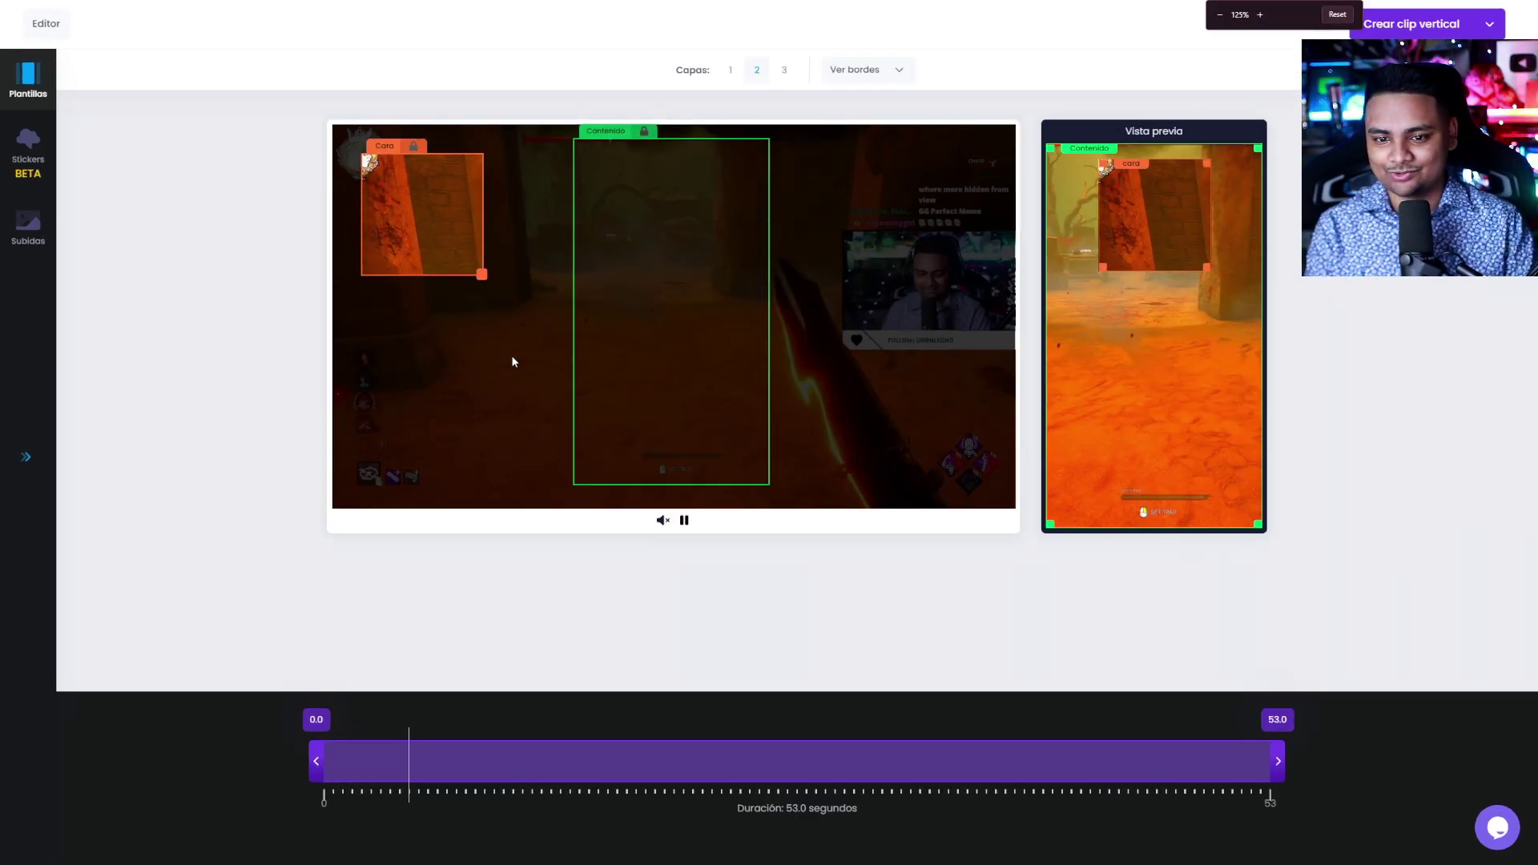
pyautogui.hotkey('ctrl', '-')
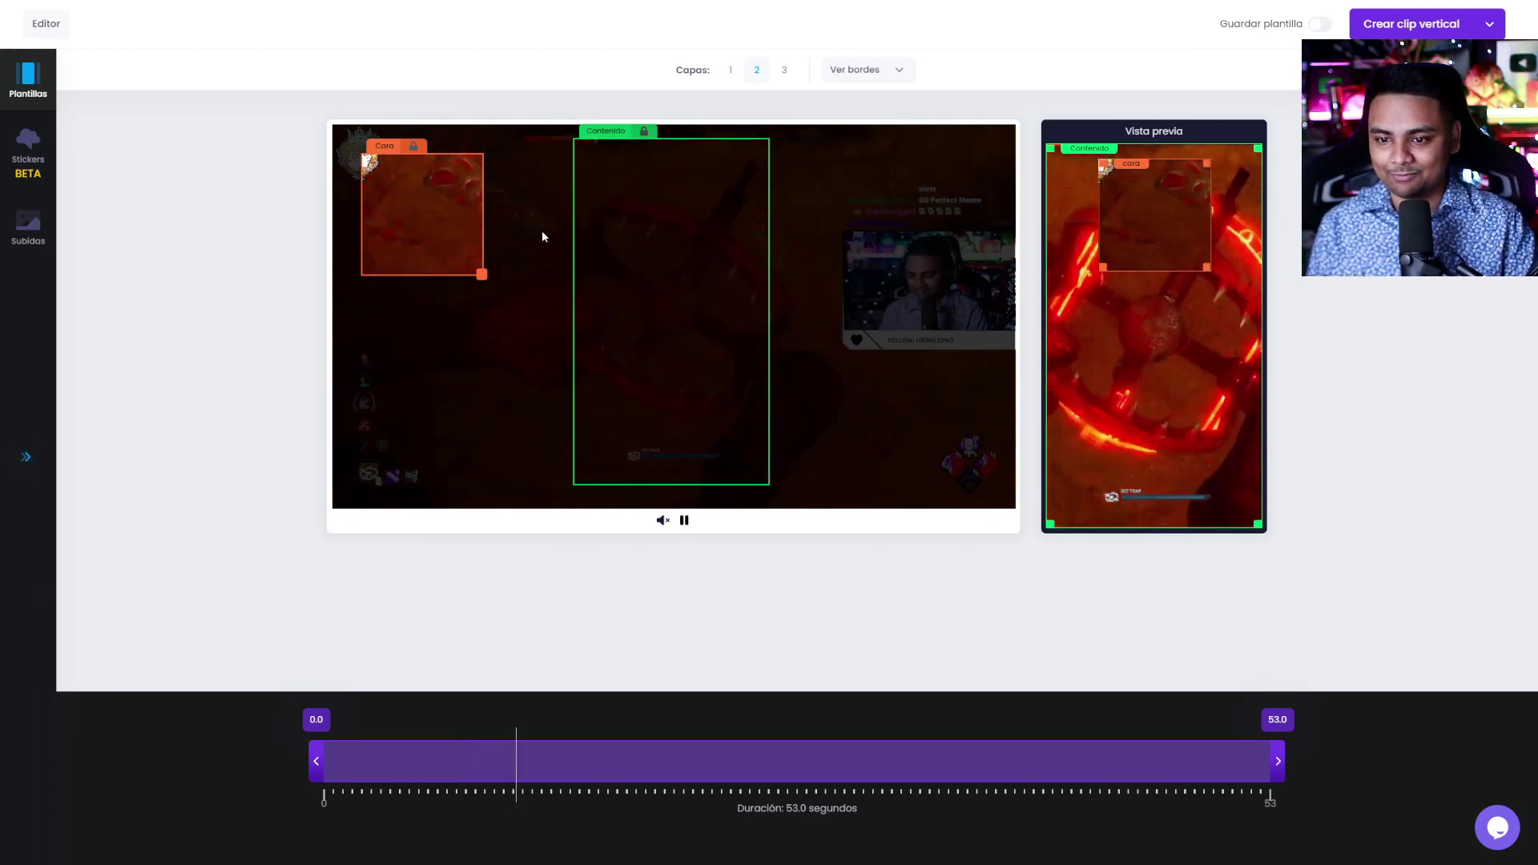
pyautogui.moveTo(454, 237); pyautogui.dragTo(952, 281)
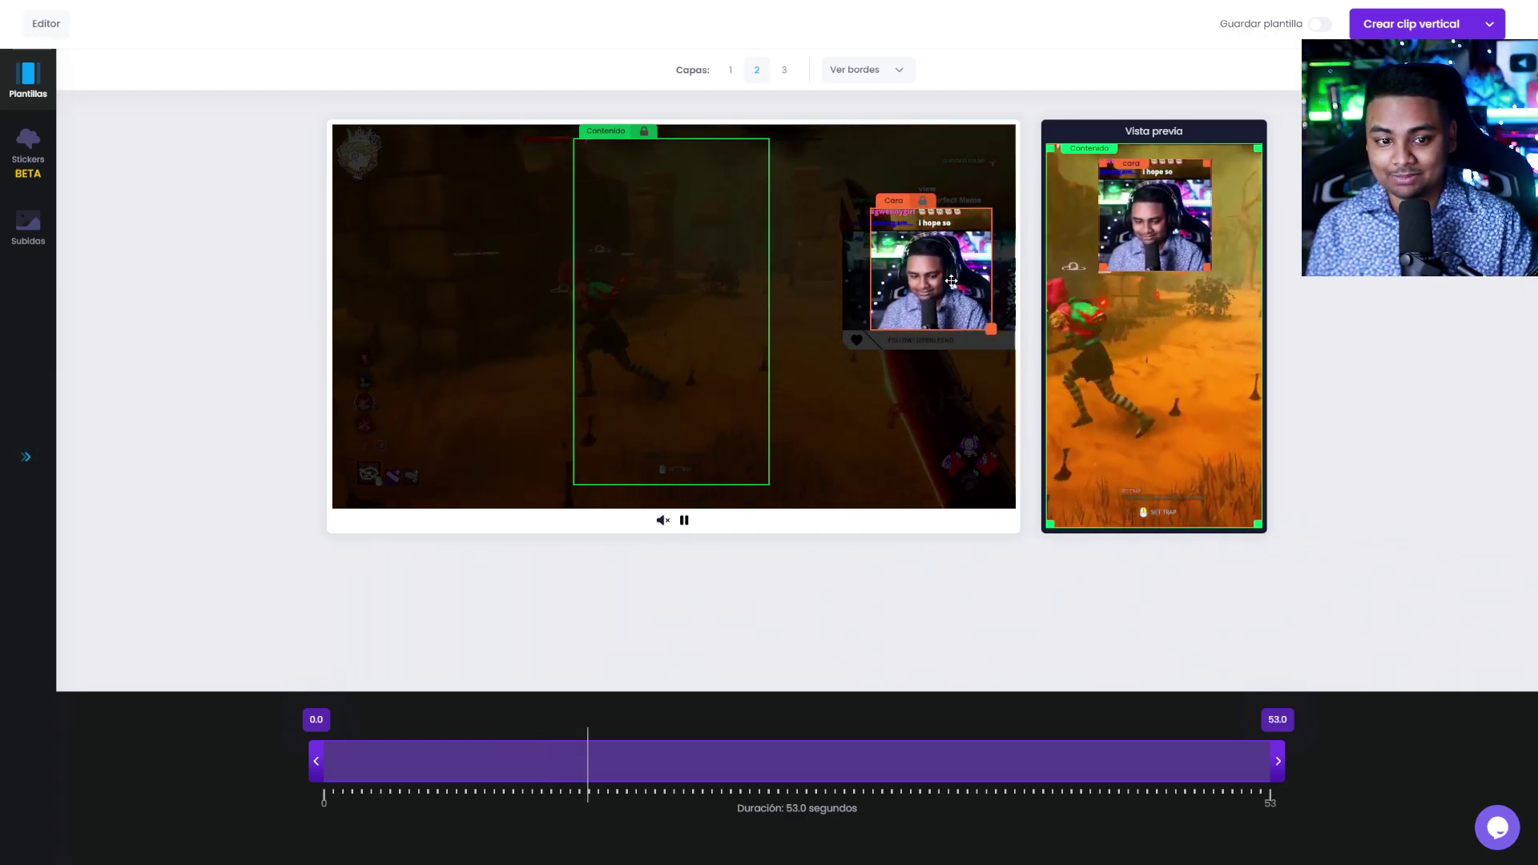
pyautogui.moveTo(991, 329); pyautogui.dragTo(967, 305)
pyautogui.moveTo(942, 245); pyautogui.dragTo(947, 268)
# Step: Enlarge the Contenido crop to nearly the full height of the source video and centre it on the gameplay
pyautogui.click(767, 429)
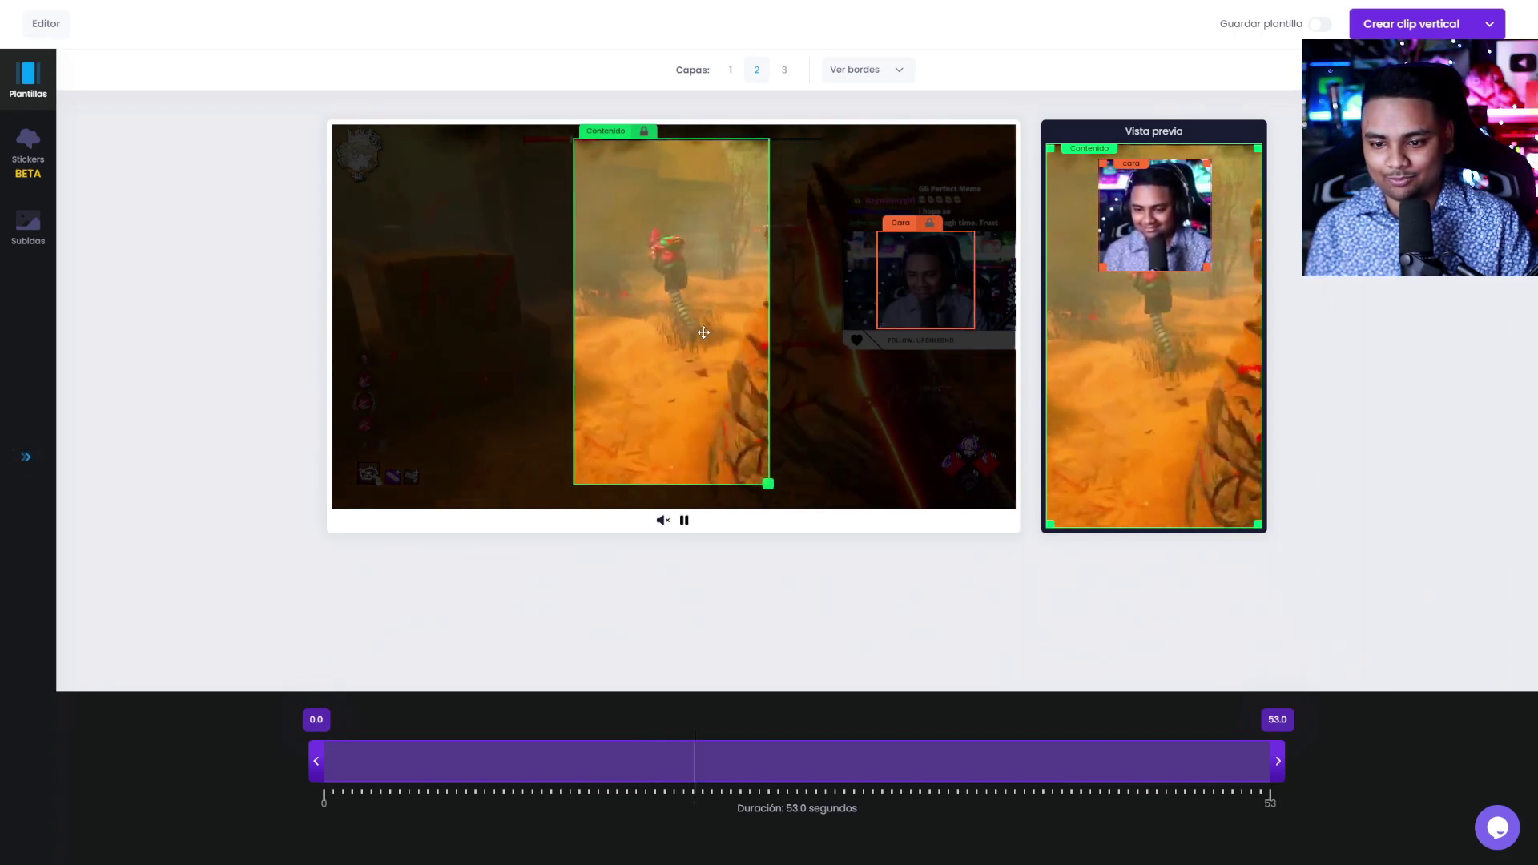
pyautogui.moveTo(767, 482); pyautogui.dragTo(782, 508)
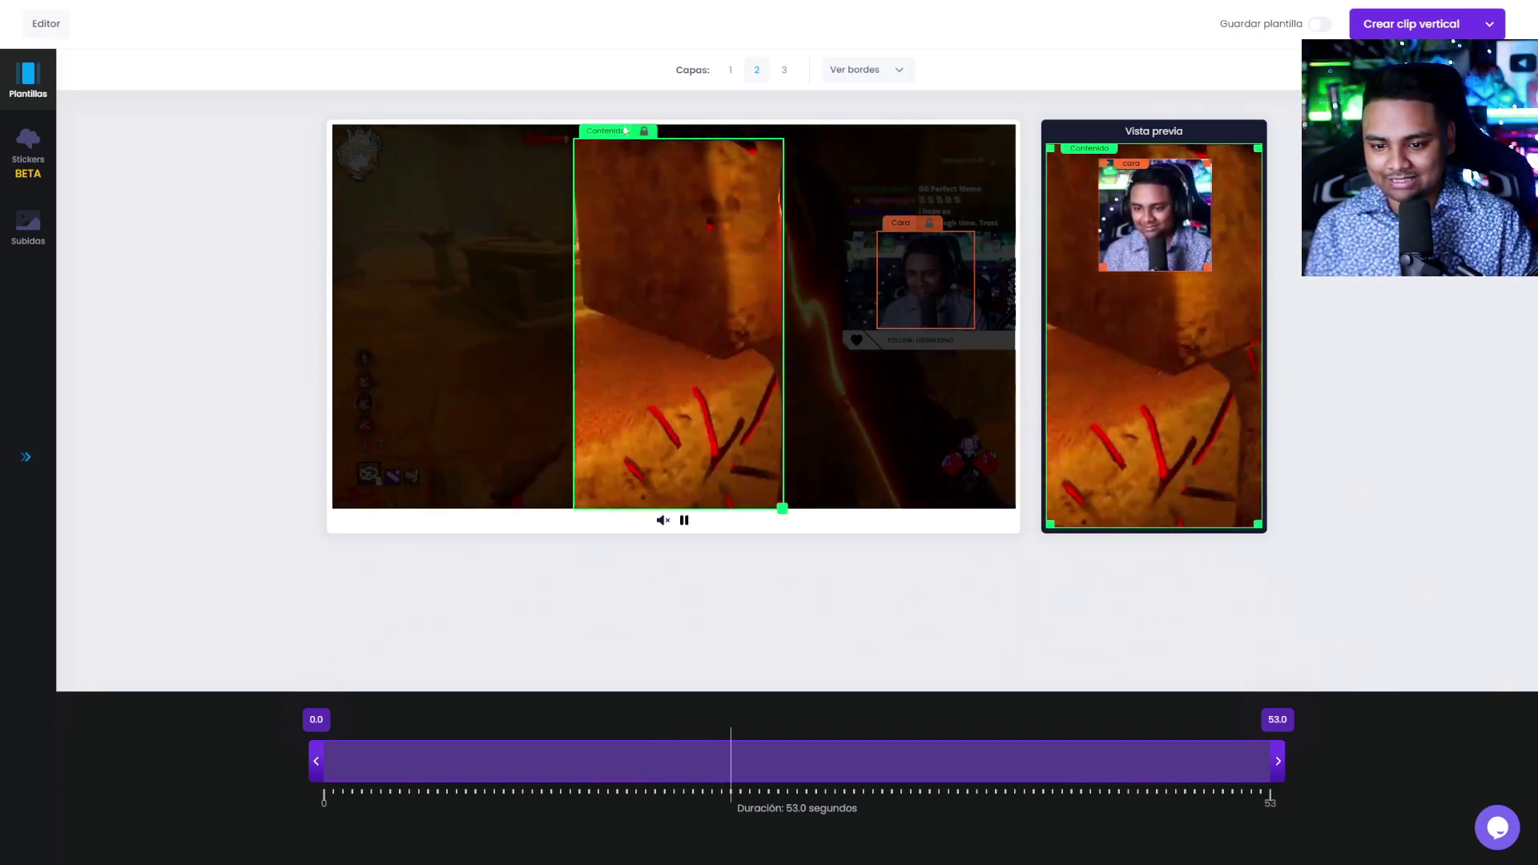
pyautogui.moveTo(679, 140); pyautogui.dragTo(636, 132)
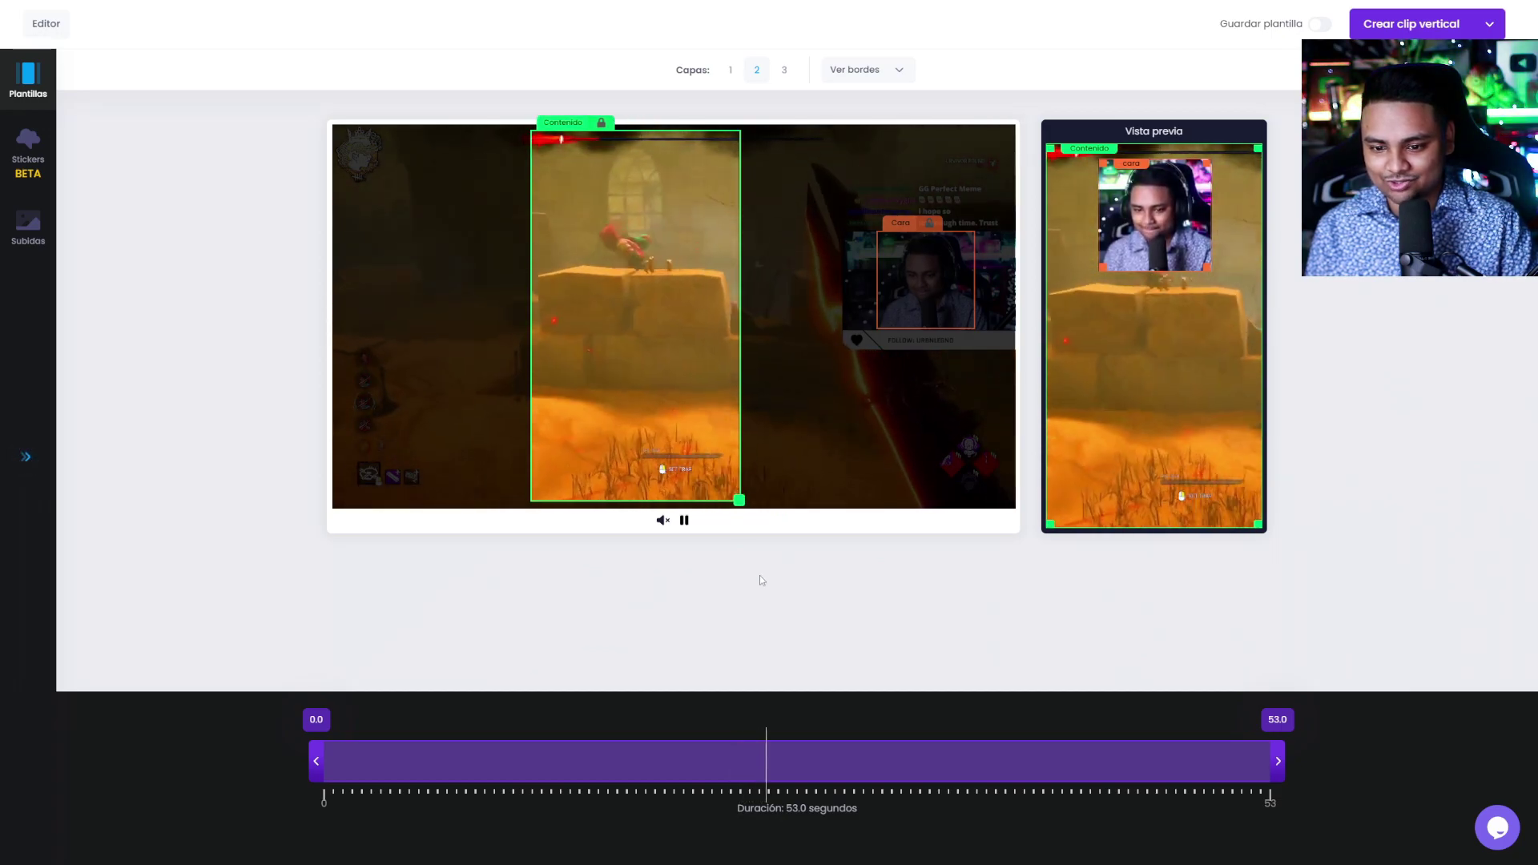
pyautogui.moveTo(738, 500); pyautogui.dragTo(875, 540)
pyautogui.moveTo(610, 317); pyautogui.dragTo(656, 385)
pyautogui.moveTo(710, 441); pyautogui.dragTo(746, 442)
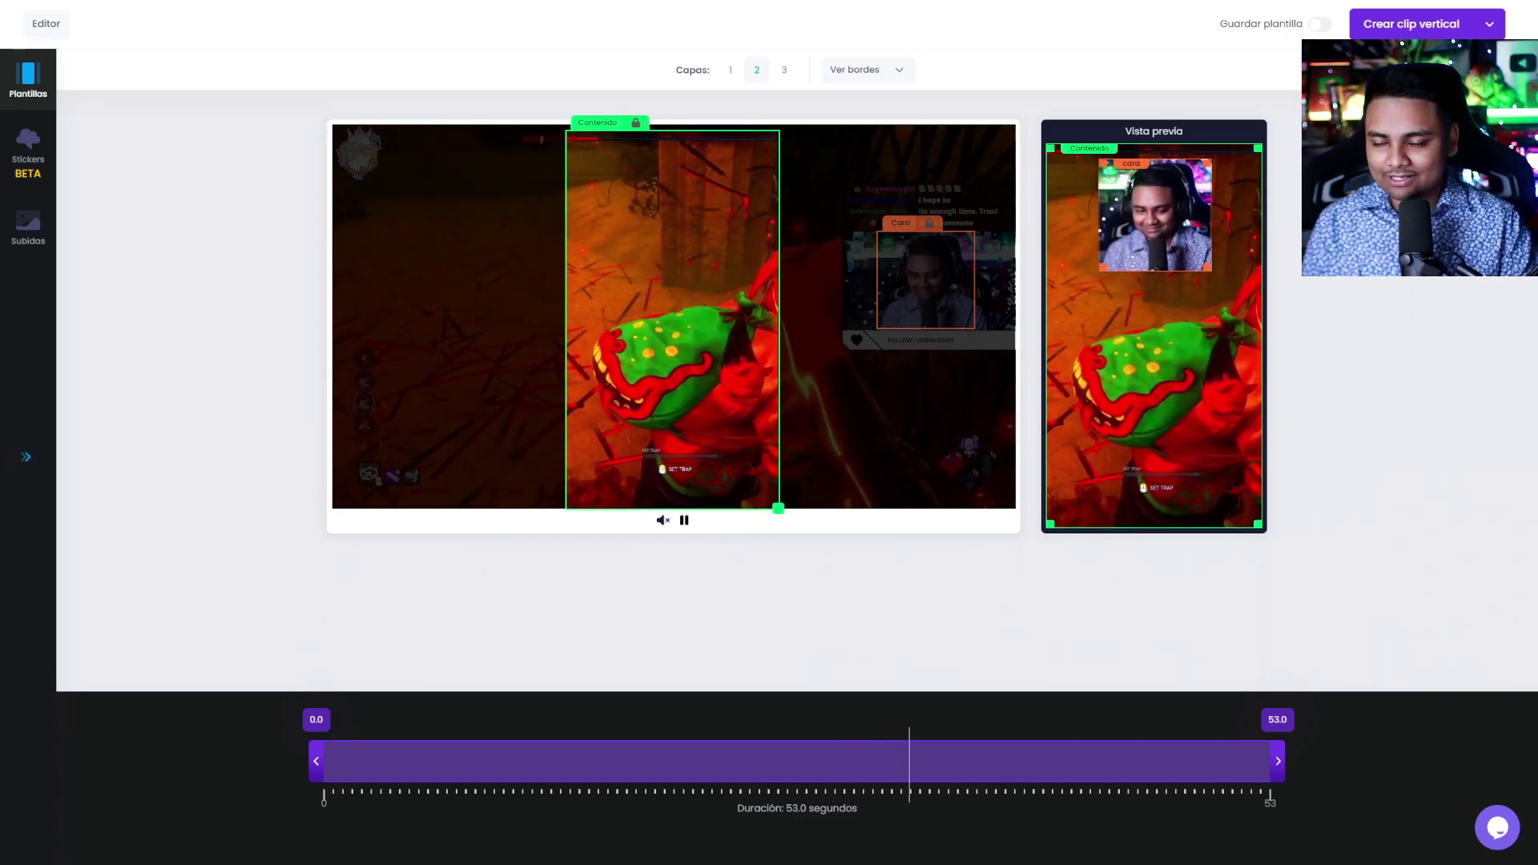
# Step: Rearrange the vertical preview with the face layer at the top centre and a smaller gameplay layer beneath it
pyautogui.moveTo(1146, 223)
pyautogui.mouseDown()
pyautogui.moveTo(1172, 308)
pyautogui.moveTo(1131, 435)
pyautogui.moveTo(1157, 478)
pyautogui.moveTo(1146, 210)
pyautogui.mouseUp()
pyautogui.moveTo(1199, 255)
pyautogui.mouseDown()
pyautogui.moveTo(1259, 287)
pyautogui.moveTo(1259, 314)
pyautogui.moveTo(1197, 246)
pyautogui.mouseUp()
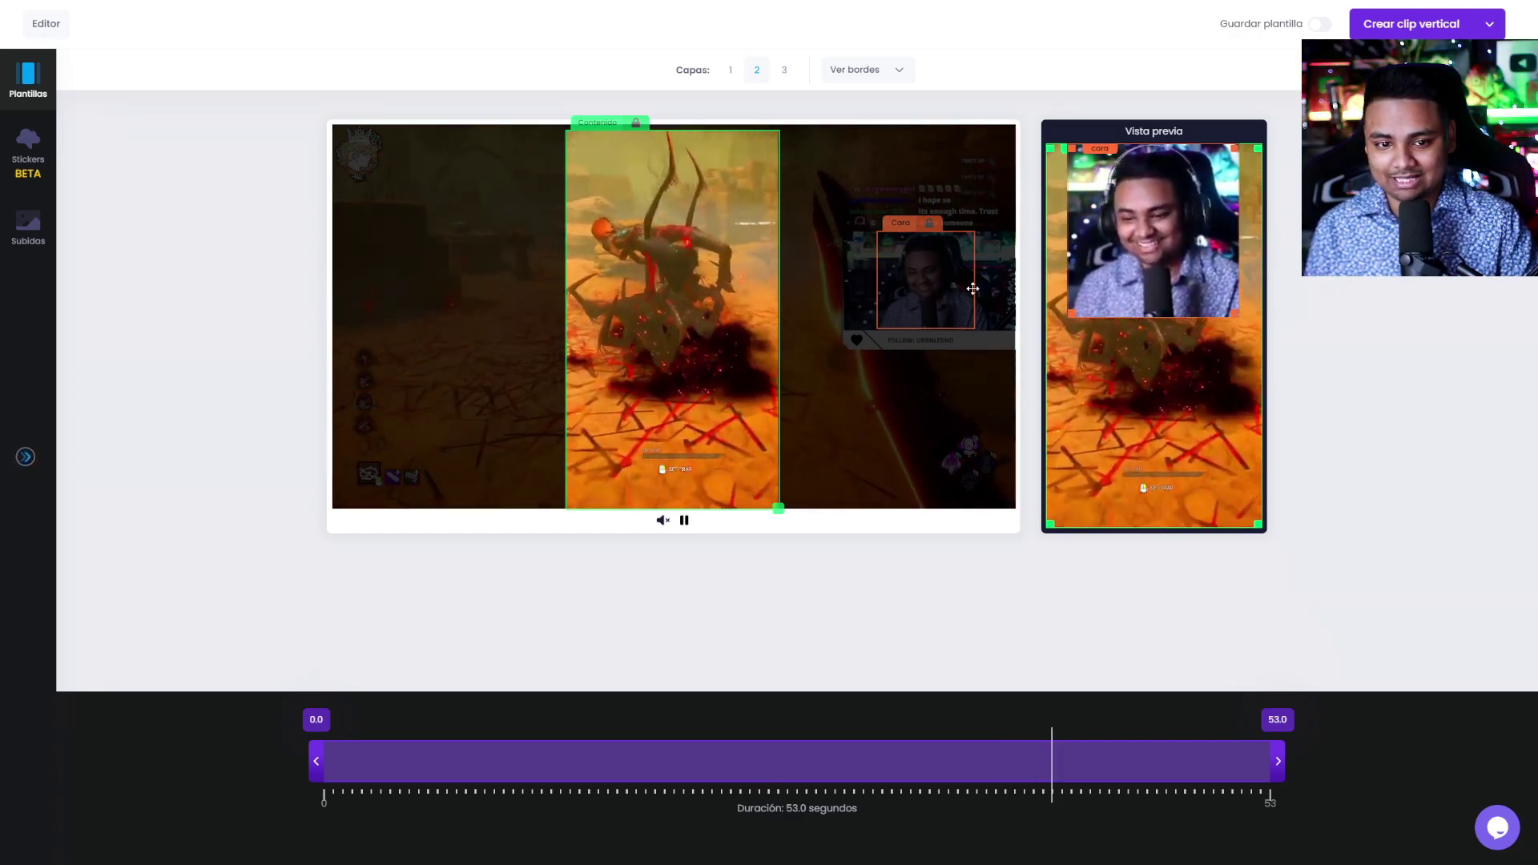
pyautogui.moveTo(1258, 523); pyautogui.dragTo(1193, 410)
pyautogui.moveTo(1128, 360); pyautogui.dragTo(1164, 402)
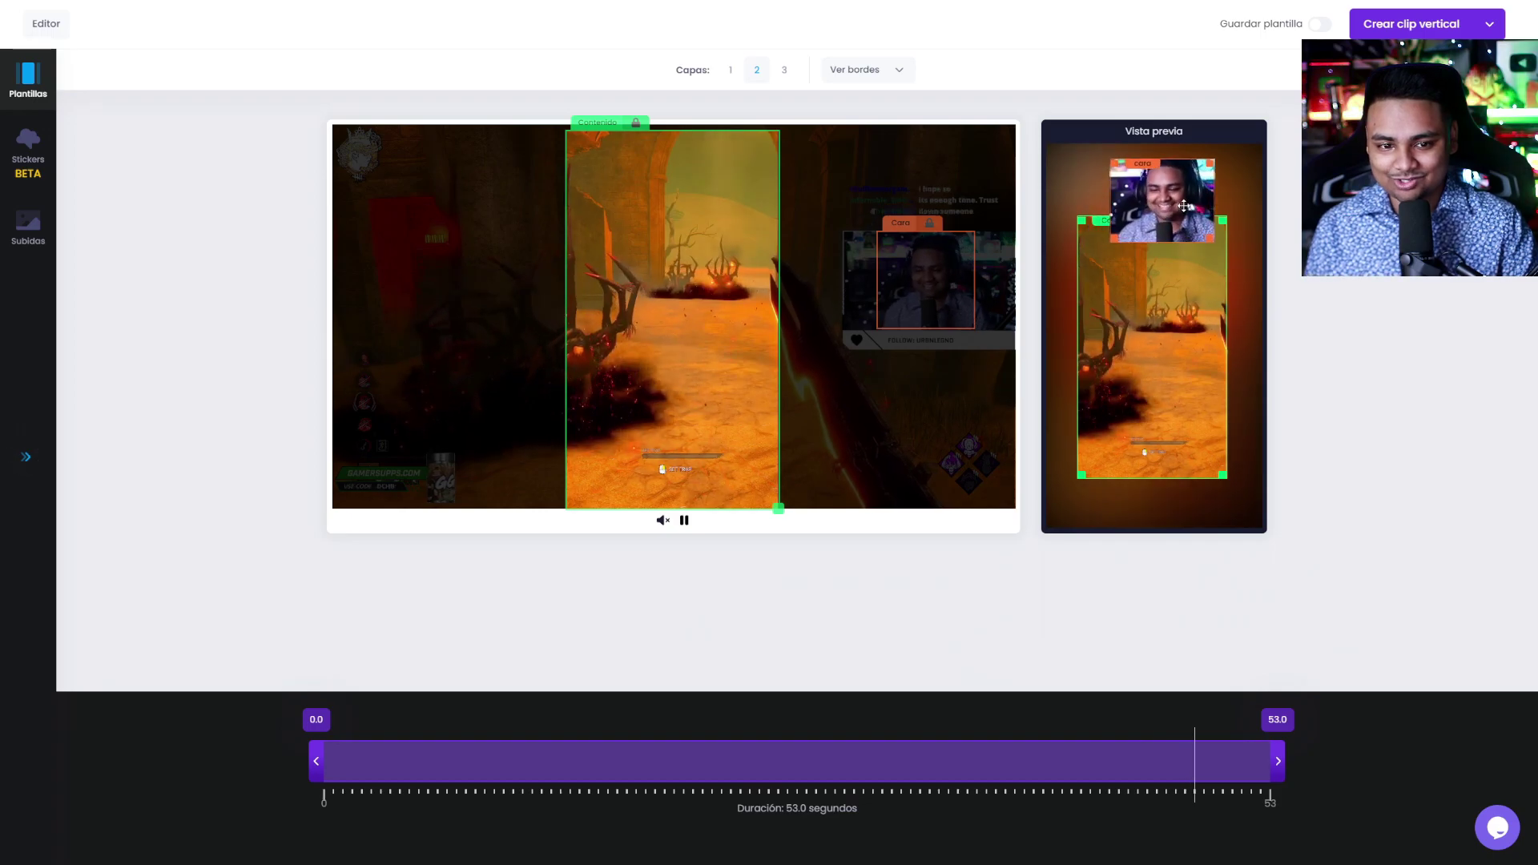
pyautogui.moveTo(1184, 208); pyautogui.dragTo(1178, 196)
# Step: Enlarge the Cara crop in the source video to take in more of the webcam frame, and recentre it on the face
pyautogui.moveTo(976, 327); pyautogui.dragTo(1040, 477)
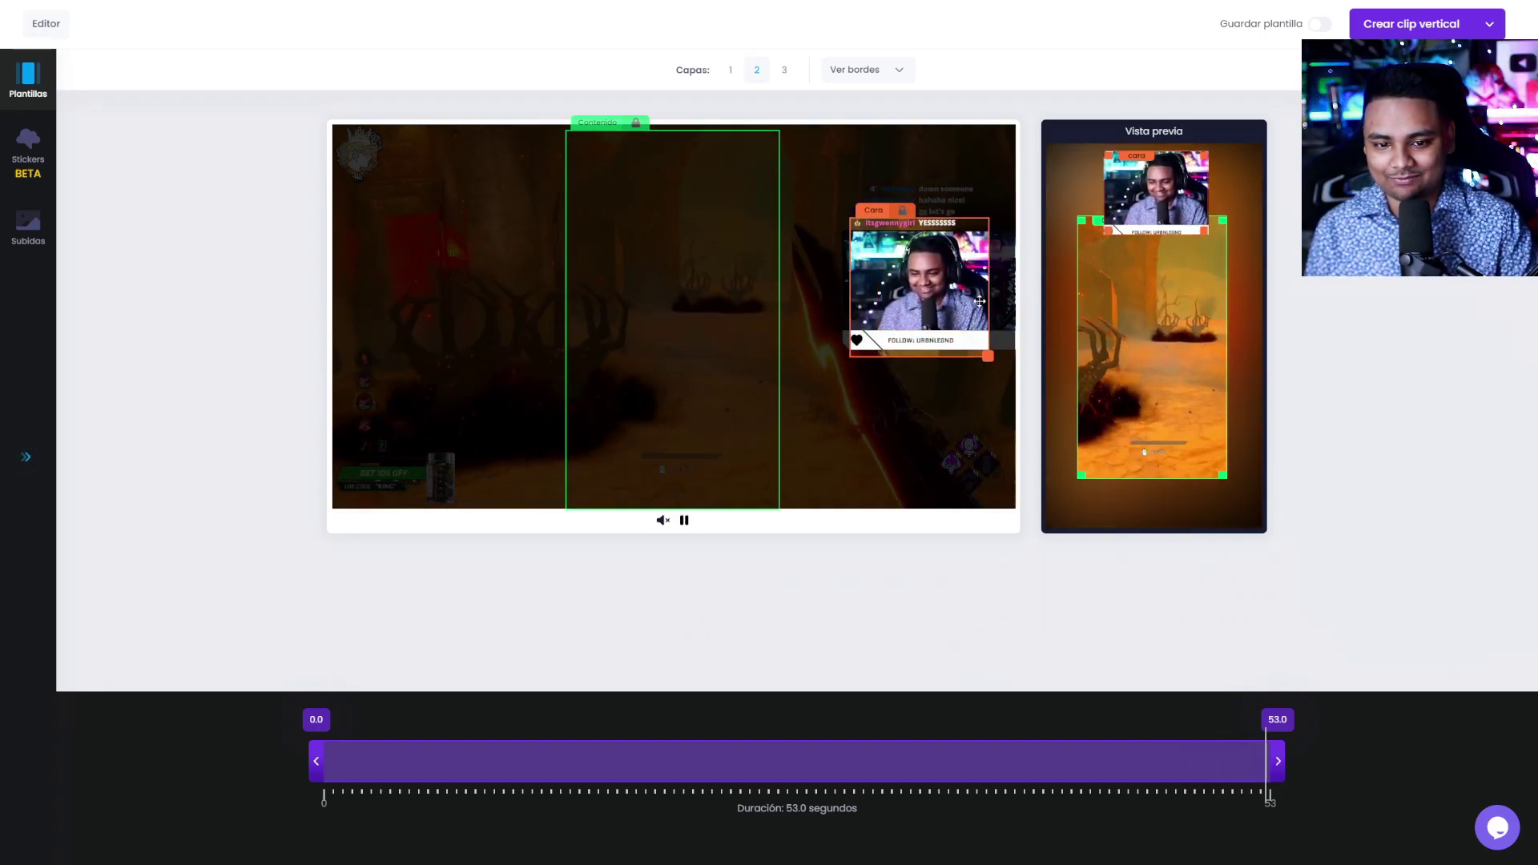
pyautogui.moveTo(979, 301); pyautogui.dragTo(980, 294)
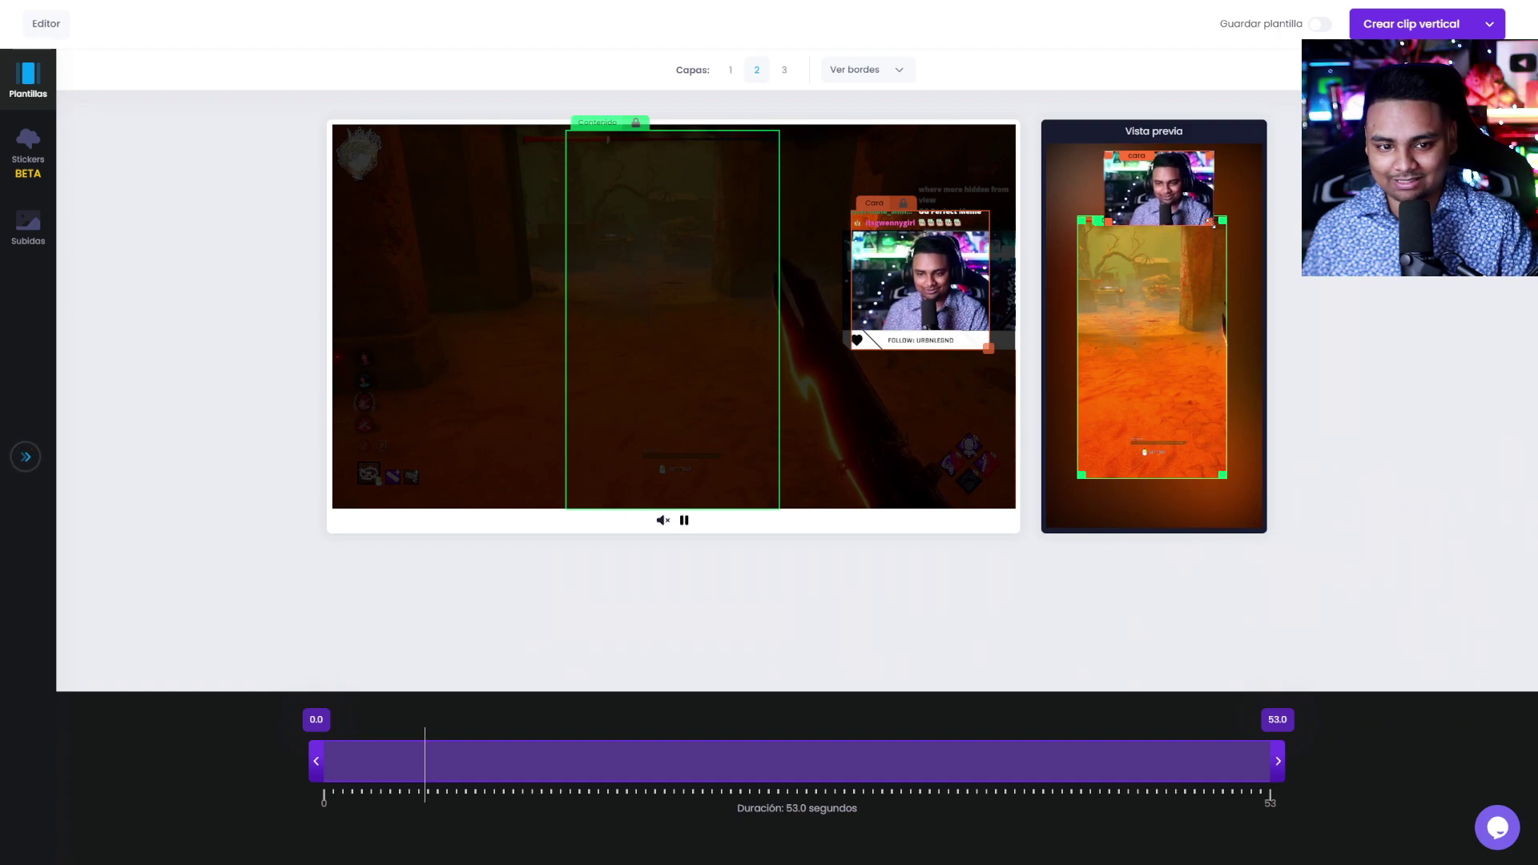
pyautogui.moveTo(955, 313); pyautogui.dragTo(965, 313)
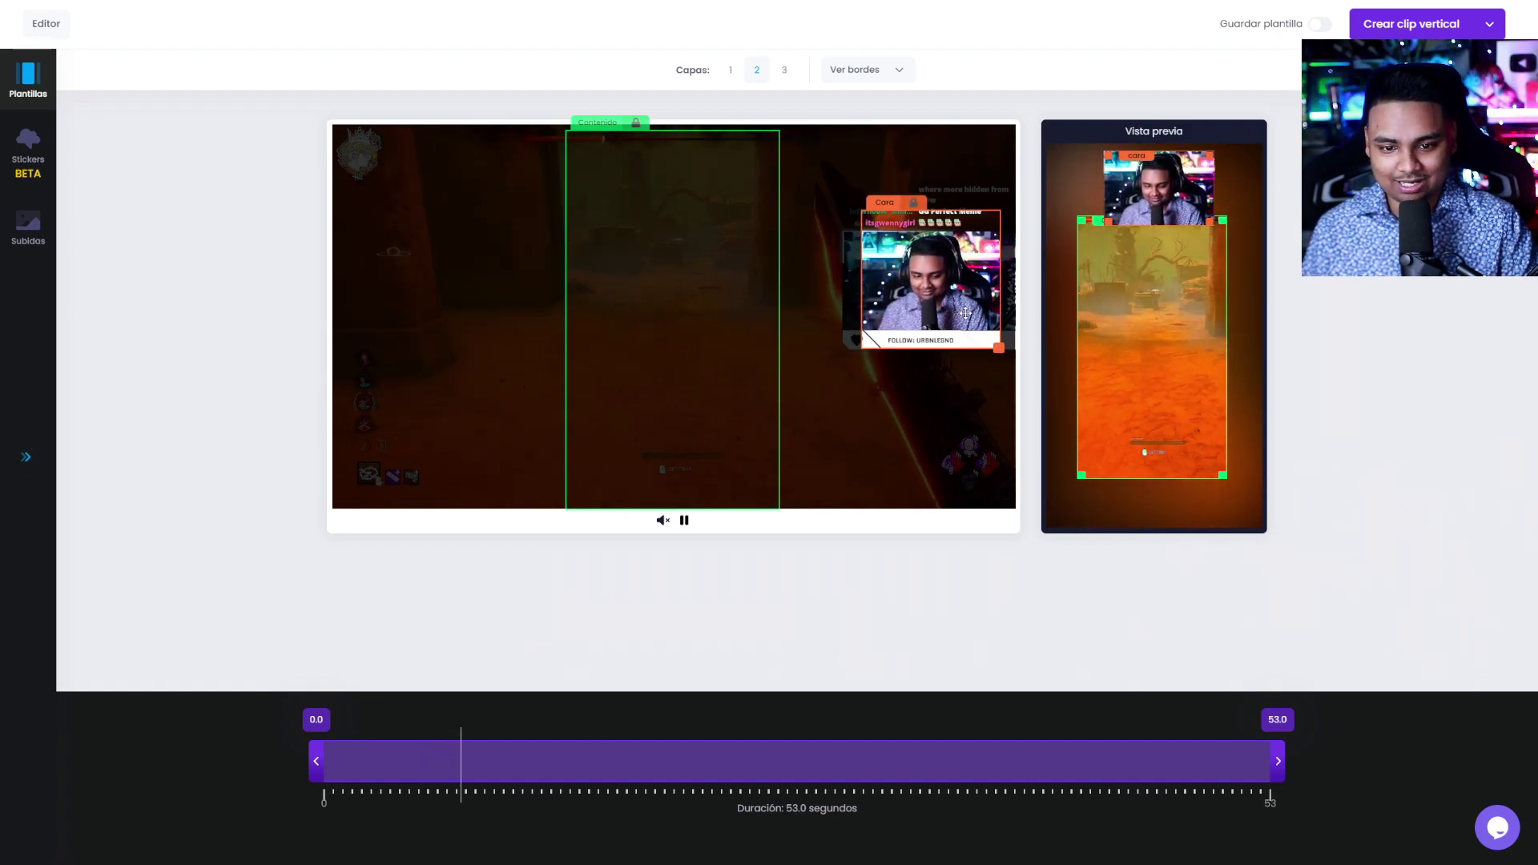
# Step: Enlarge the face and gameplay layers in the vertical preview, with the gameplay filling nearly the full width down to the bottom
pyautogui.moveTo(1141, 211); pyautogui.dragTo(1153, 237)
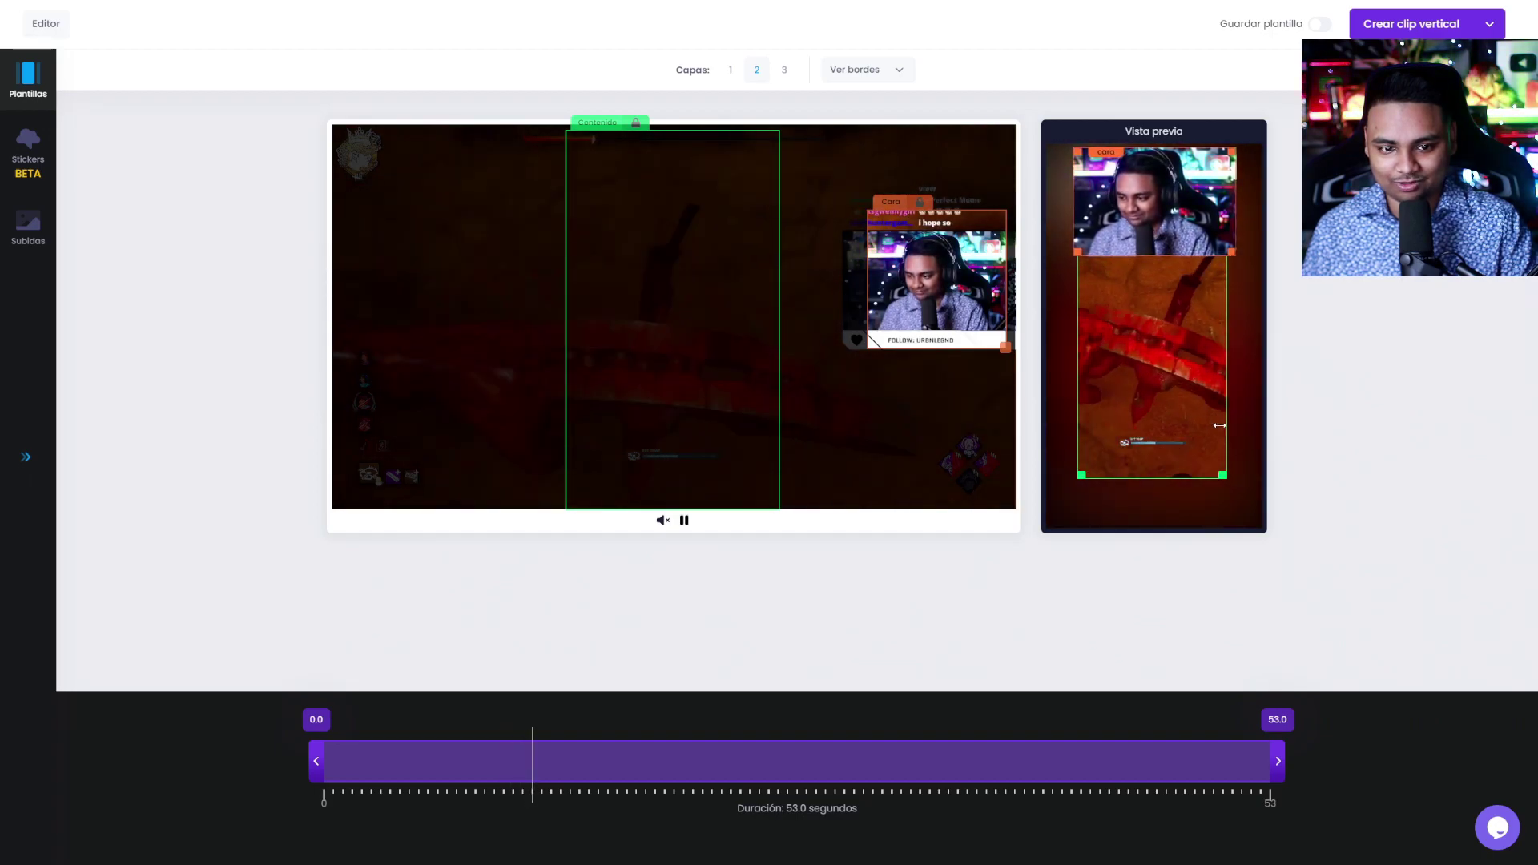
pyautogui.moveTo(1222, 475); pyautogui.dragTo(1255, 499)
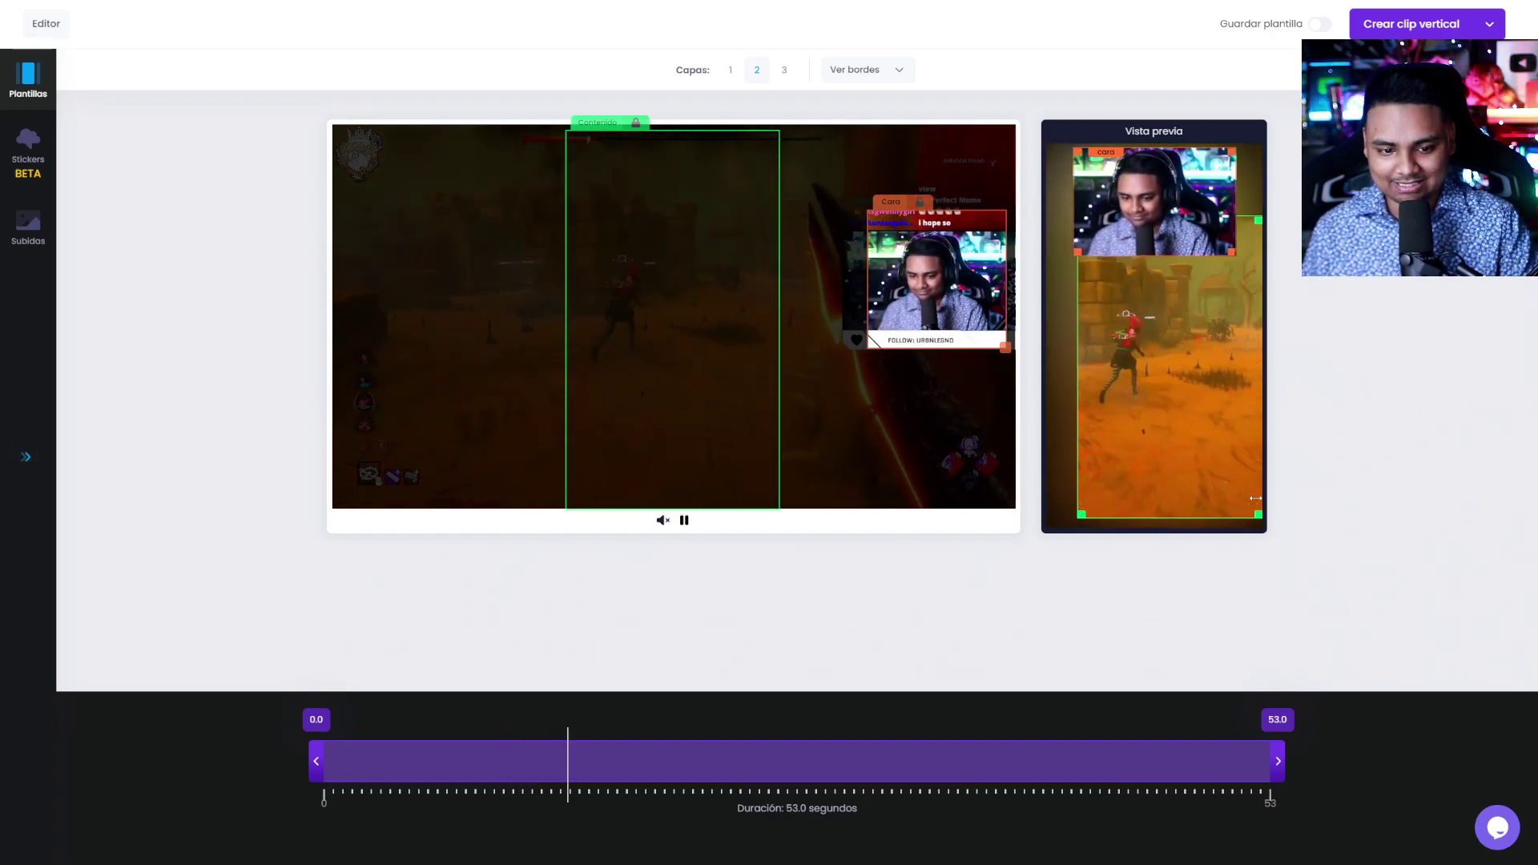
pyautogui.moveTo(1240, 222); pyautogui.dragTo(1262, 231)
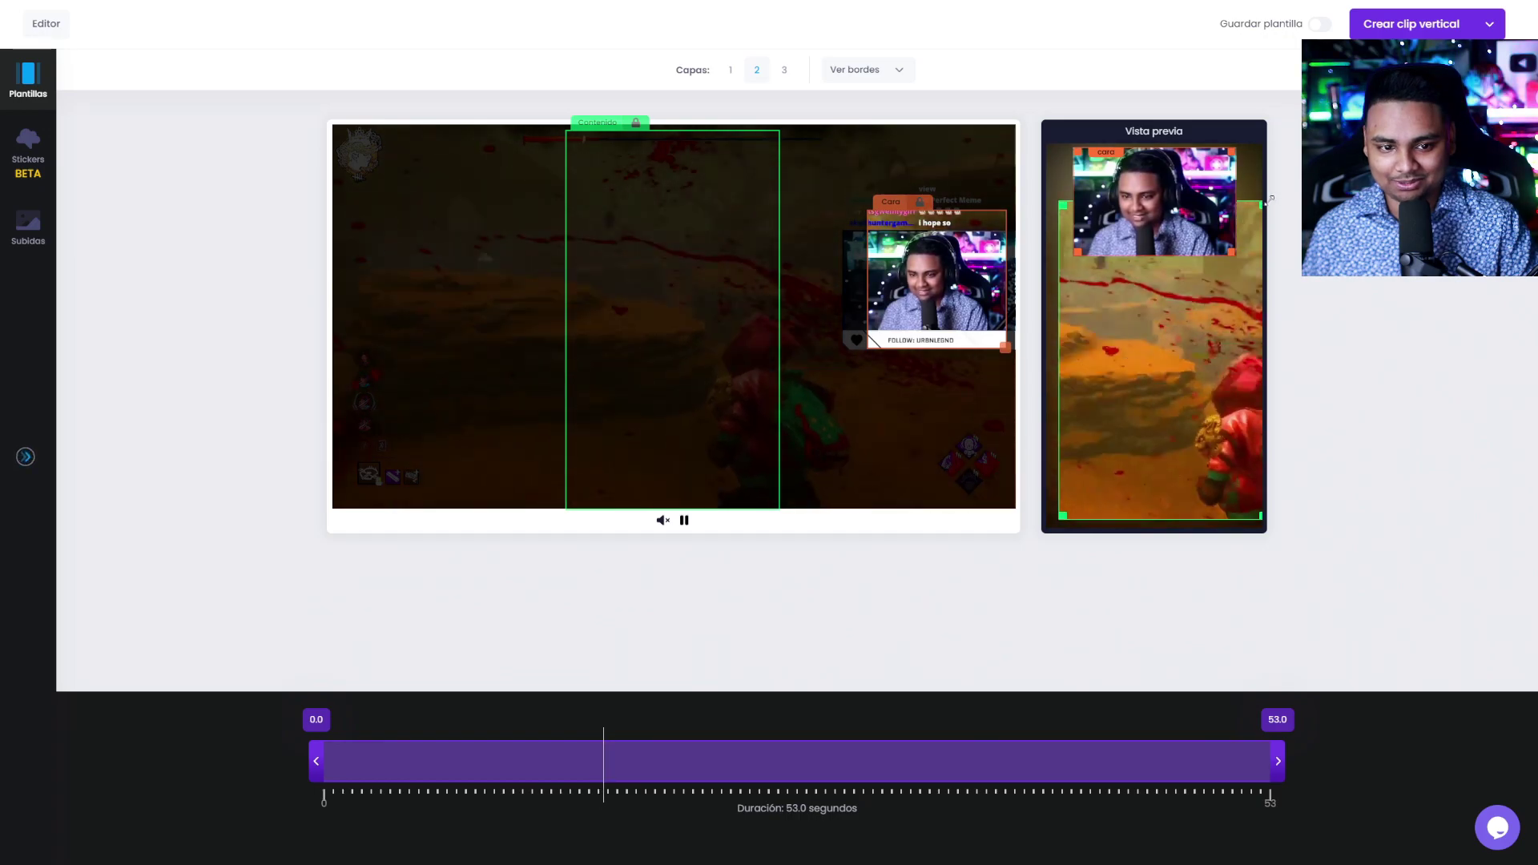
pyautogui.moveTo(1241, 292); pyautogui.dragTo(1236, 299)
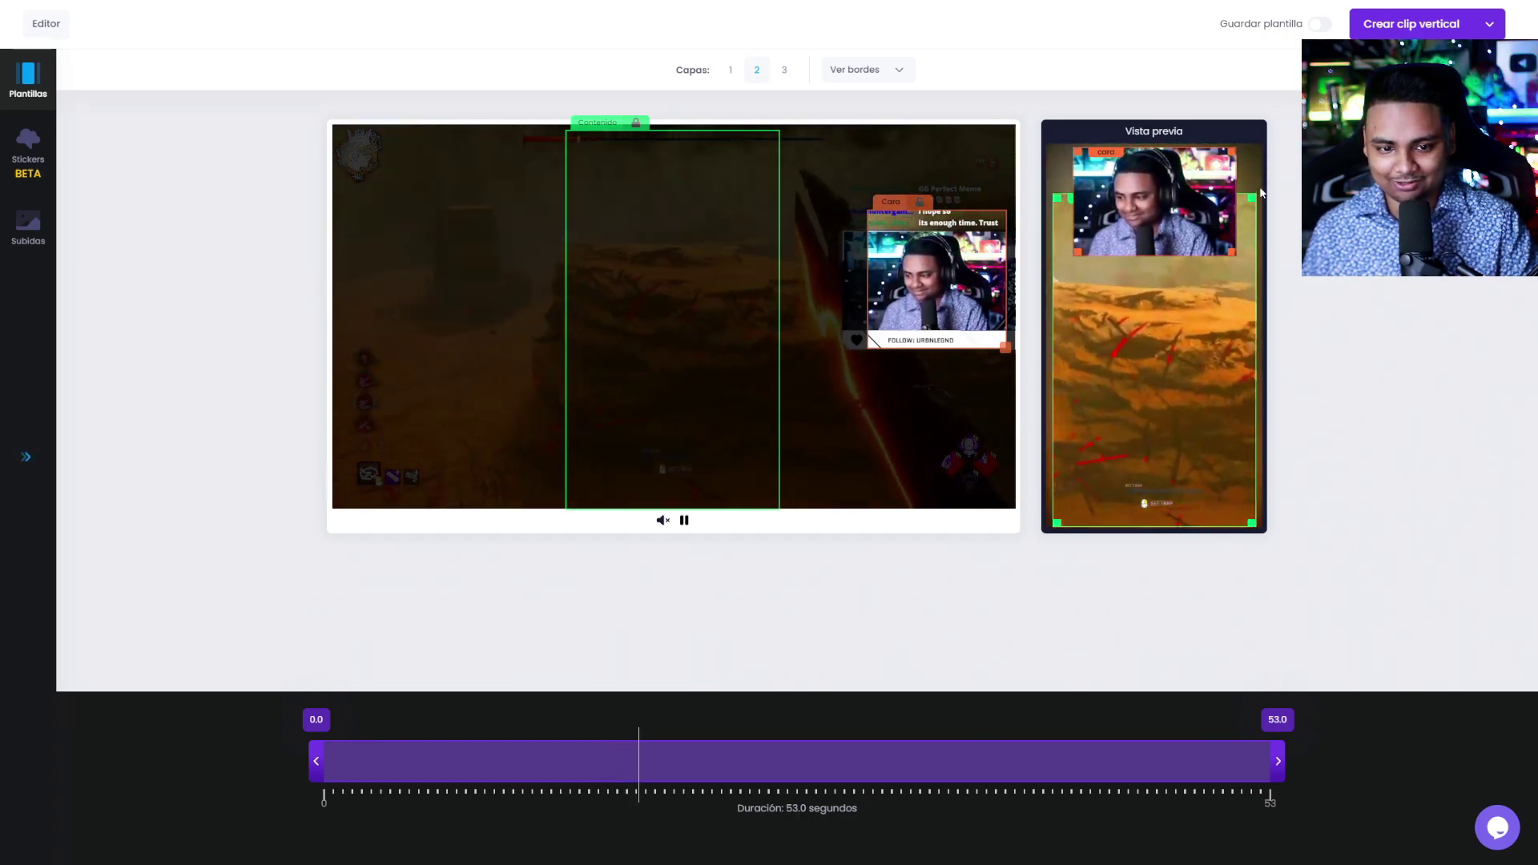
pyautogui.moveTo(1248, 200); pyautogui.dragTo(1255, 195)
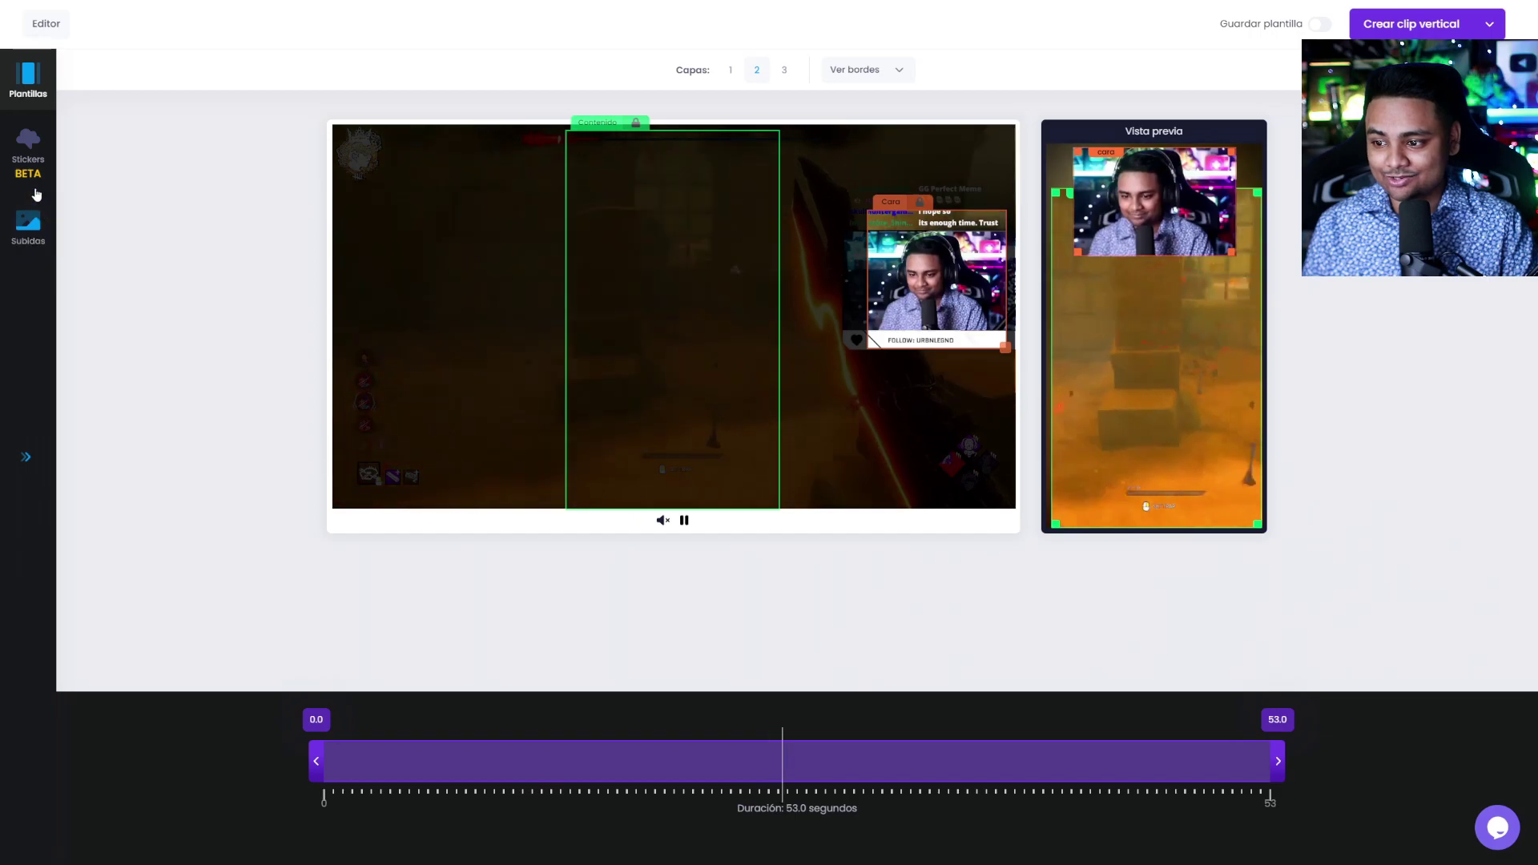
# Step: Add the black Twitch channel-name sticker, shrink it and place it at the bottom centre of the vertical preview
pyautogui.click(30, 178)
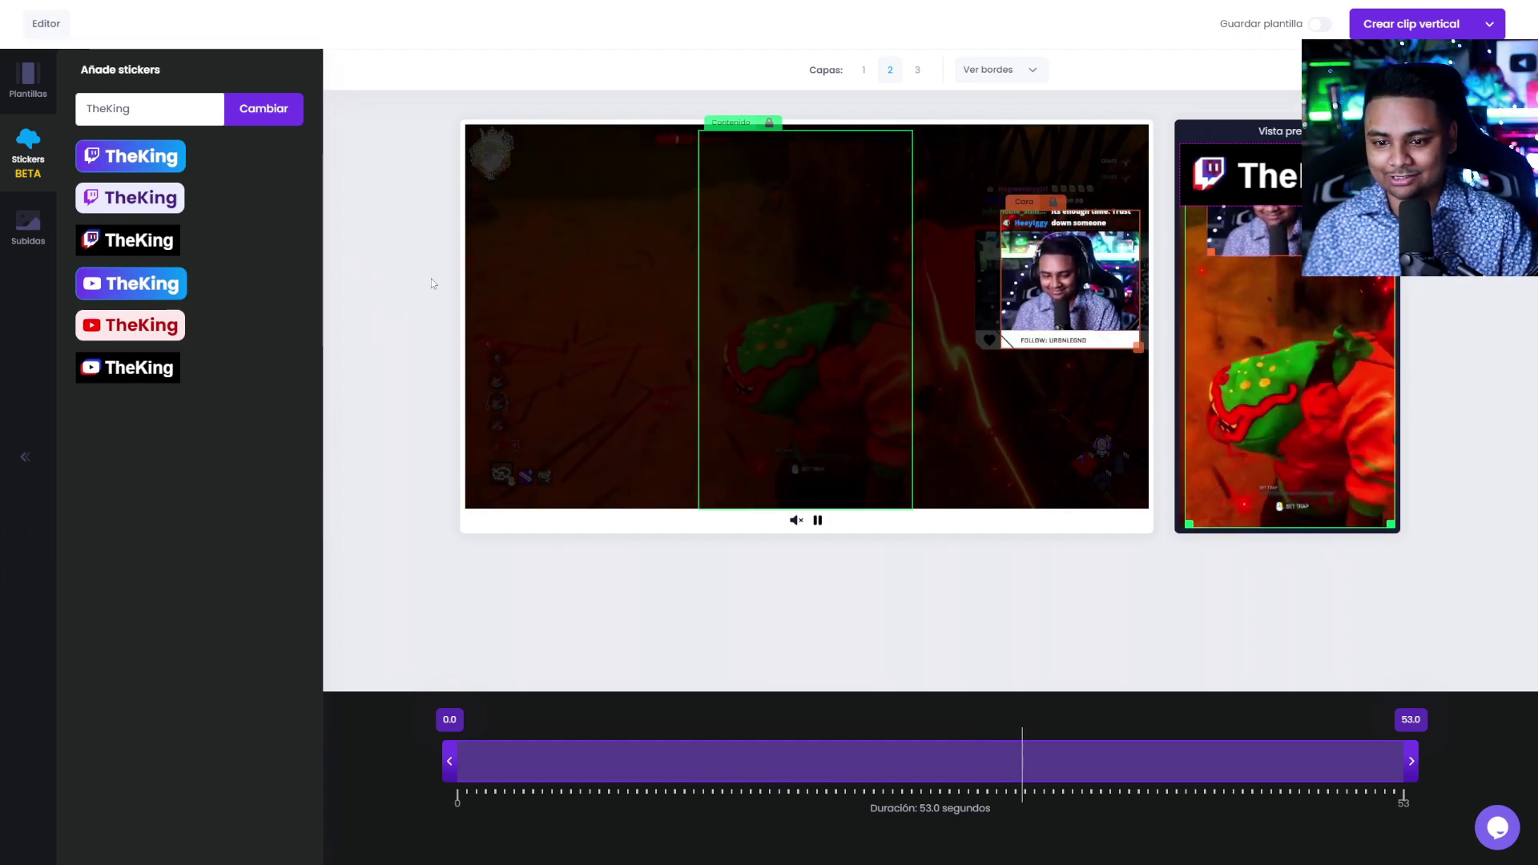
pyautogui.moveTo(1294, 222); pyautogui.dragTo(1302, 505)
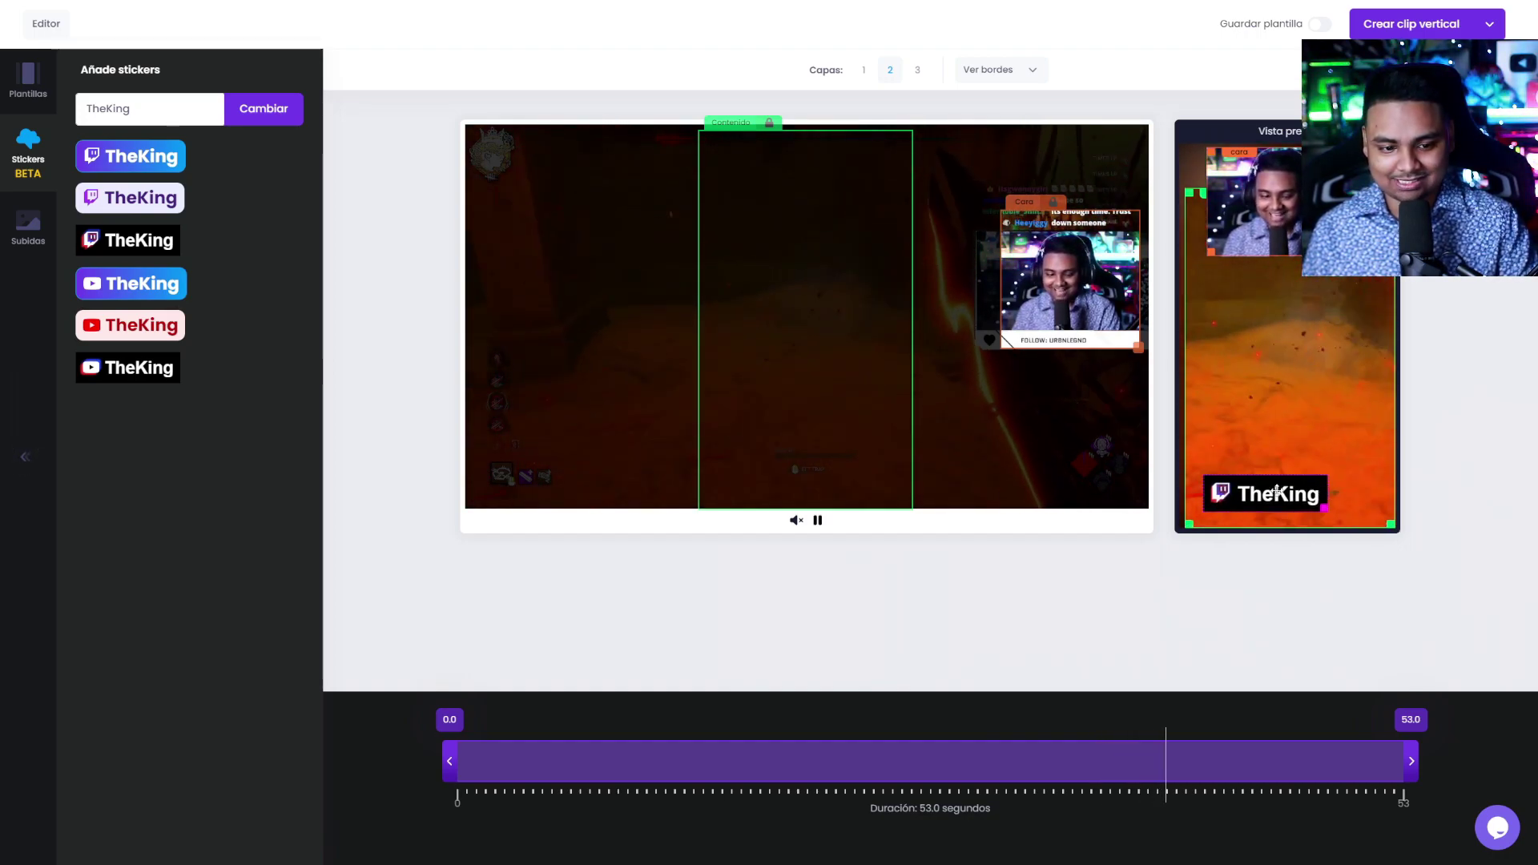
pyautogui.moveTo(1276, 490); pyautogui.dragTo(1296, 508)
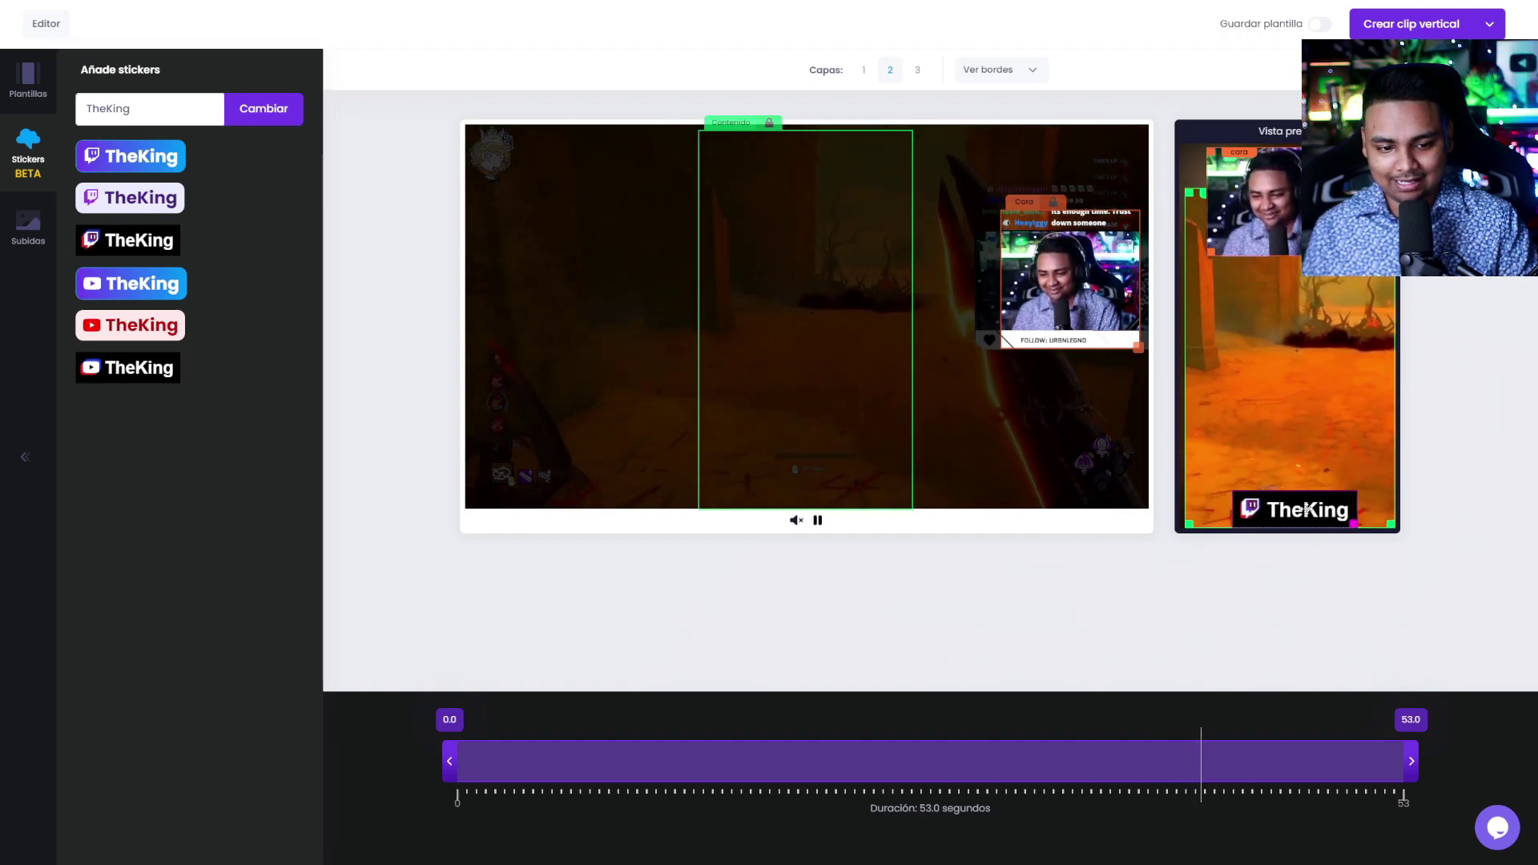
pyautogui.click(28, 227)
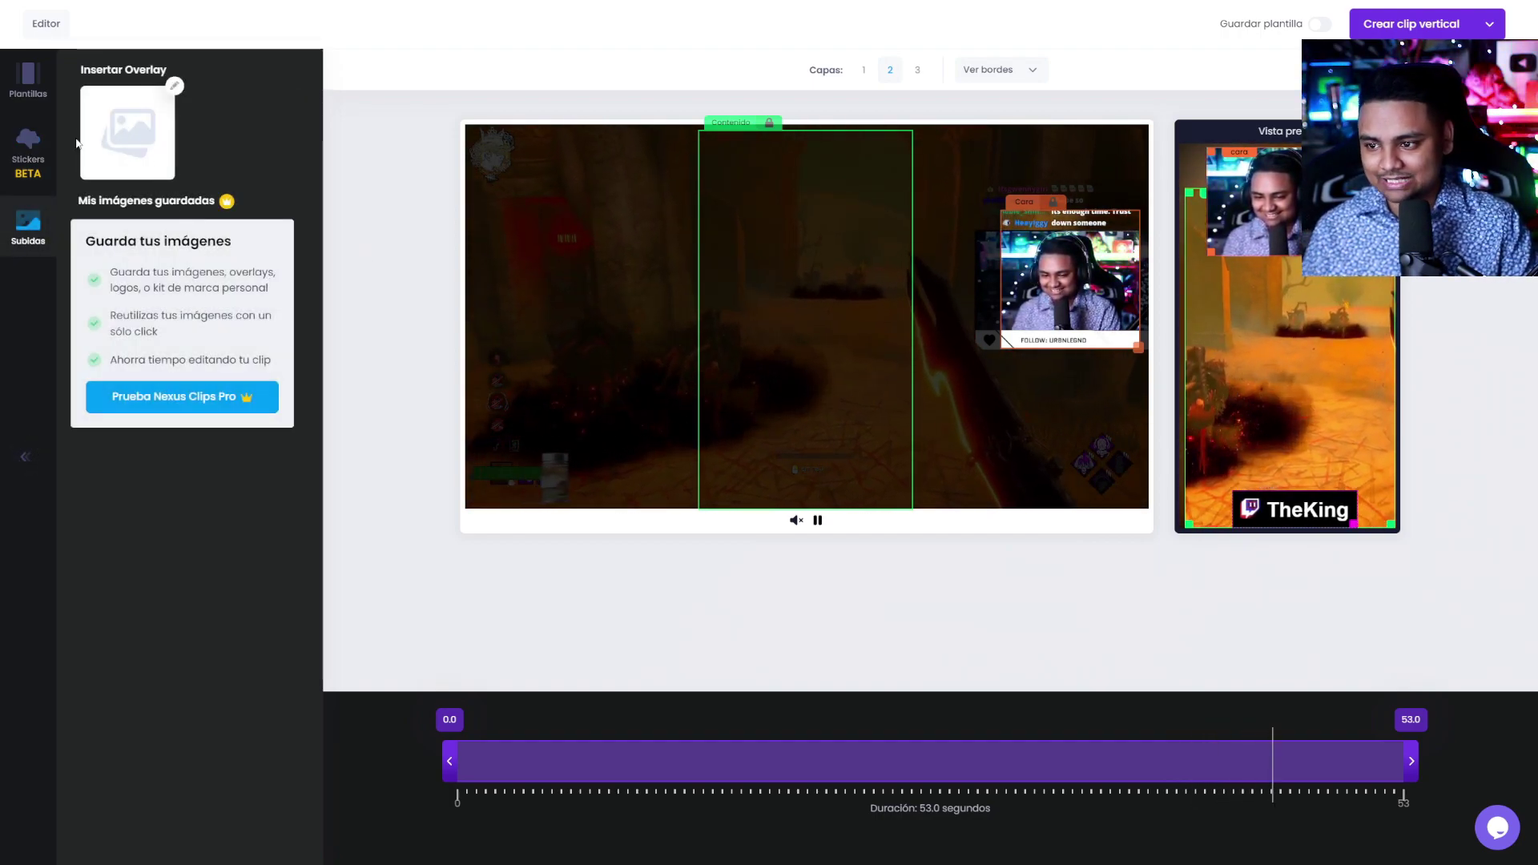
pyautogui.click(28, 158)
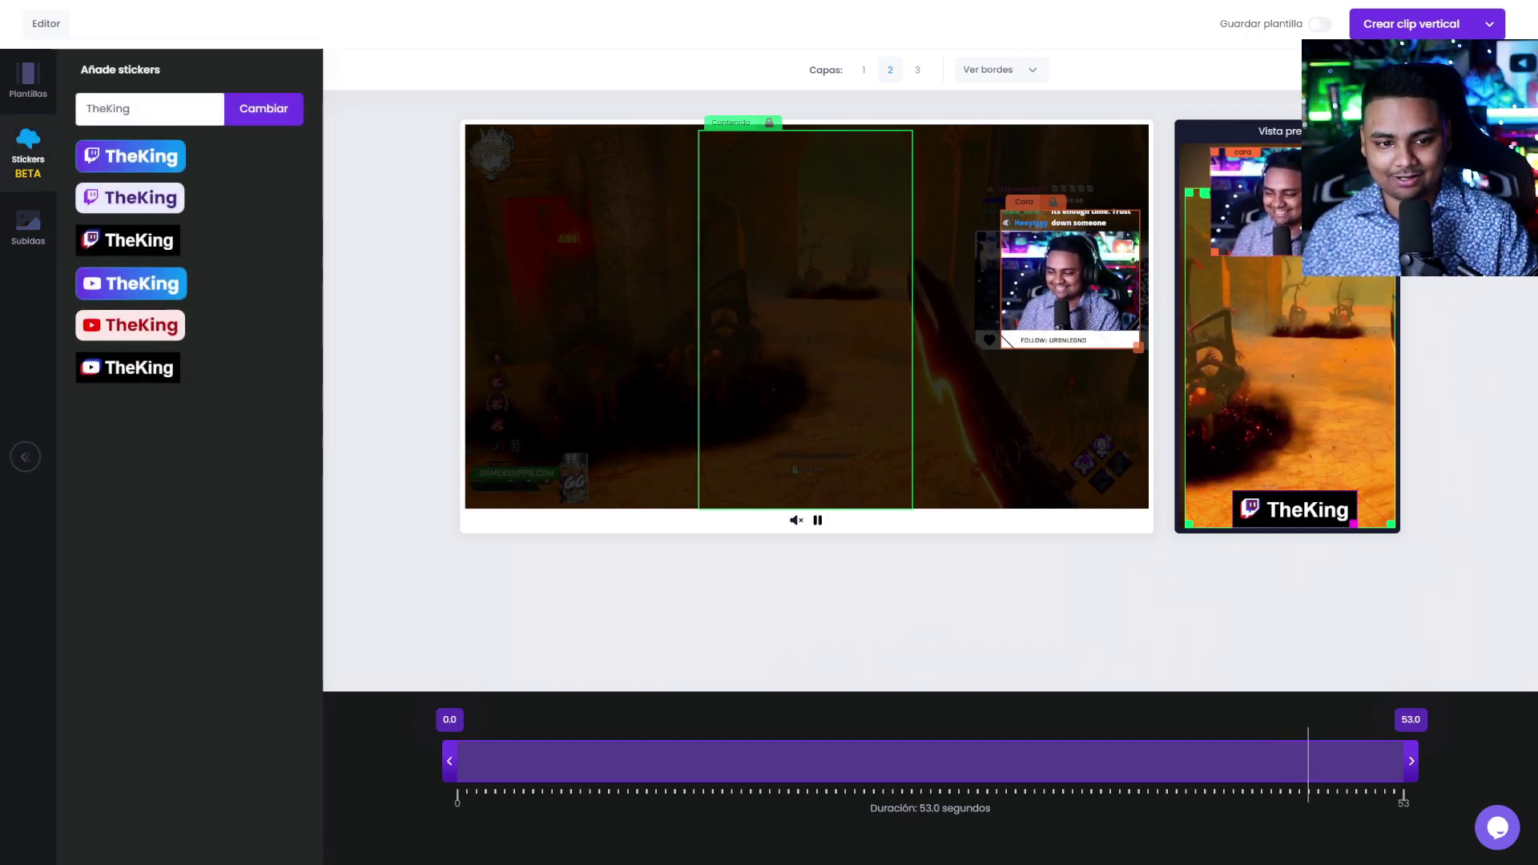
# Step: Trim the clip to run from 7.5 to 46.5 seconds and create the vertical clip
pyautogui.moveTo(449, 761); pyautogui.dragTo(584, 761)
pyautogui.moveTo(1412, 761); pyautogui.dragTo(1295, 762)
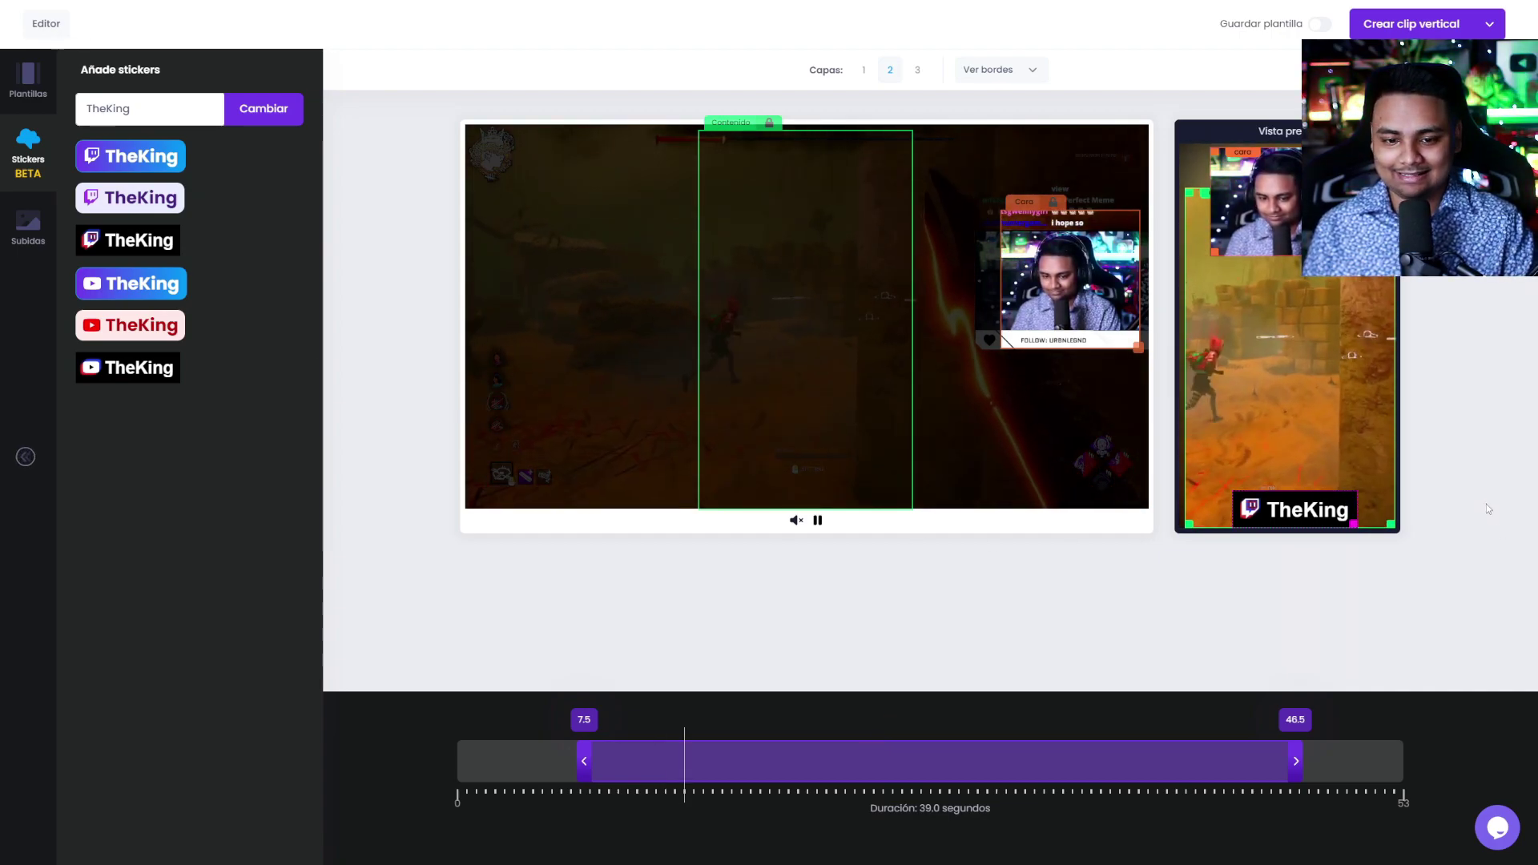
pyautogui.hotkey('ctrl', '-')
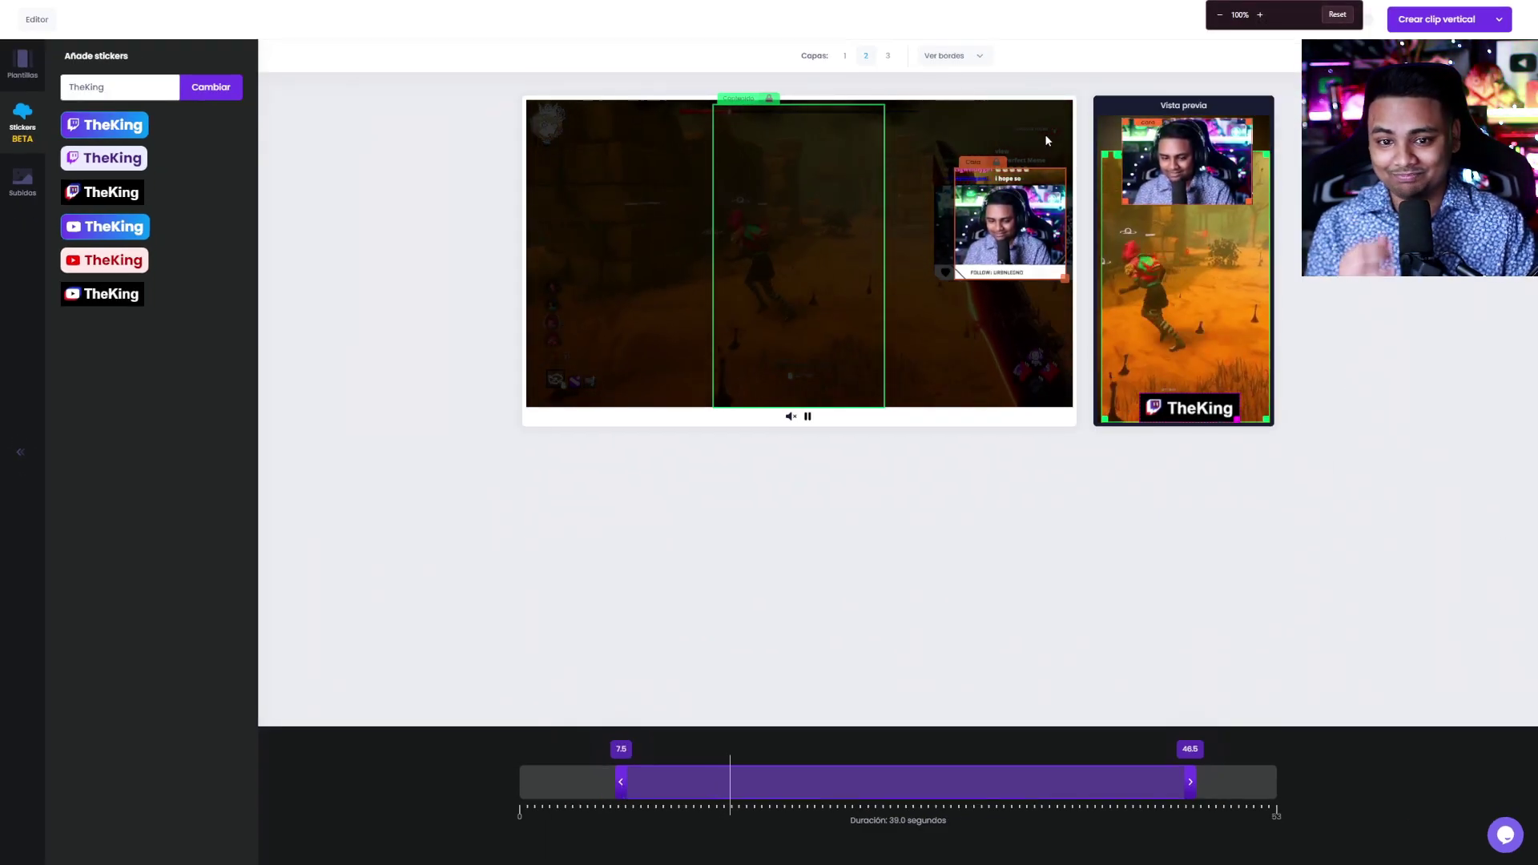
pyautogui.click(1416, 28)
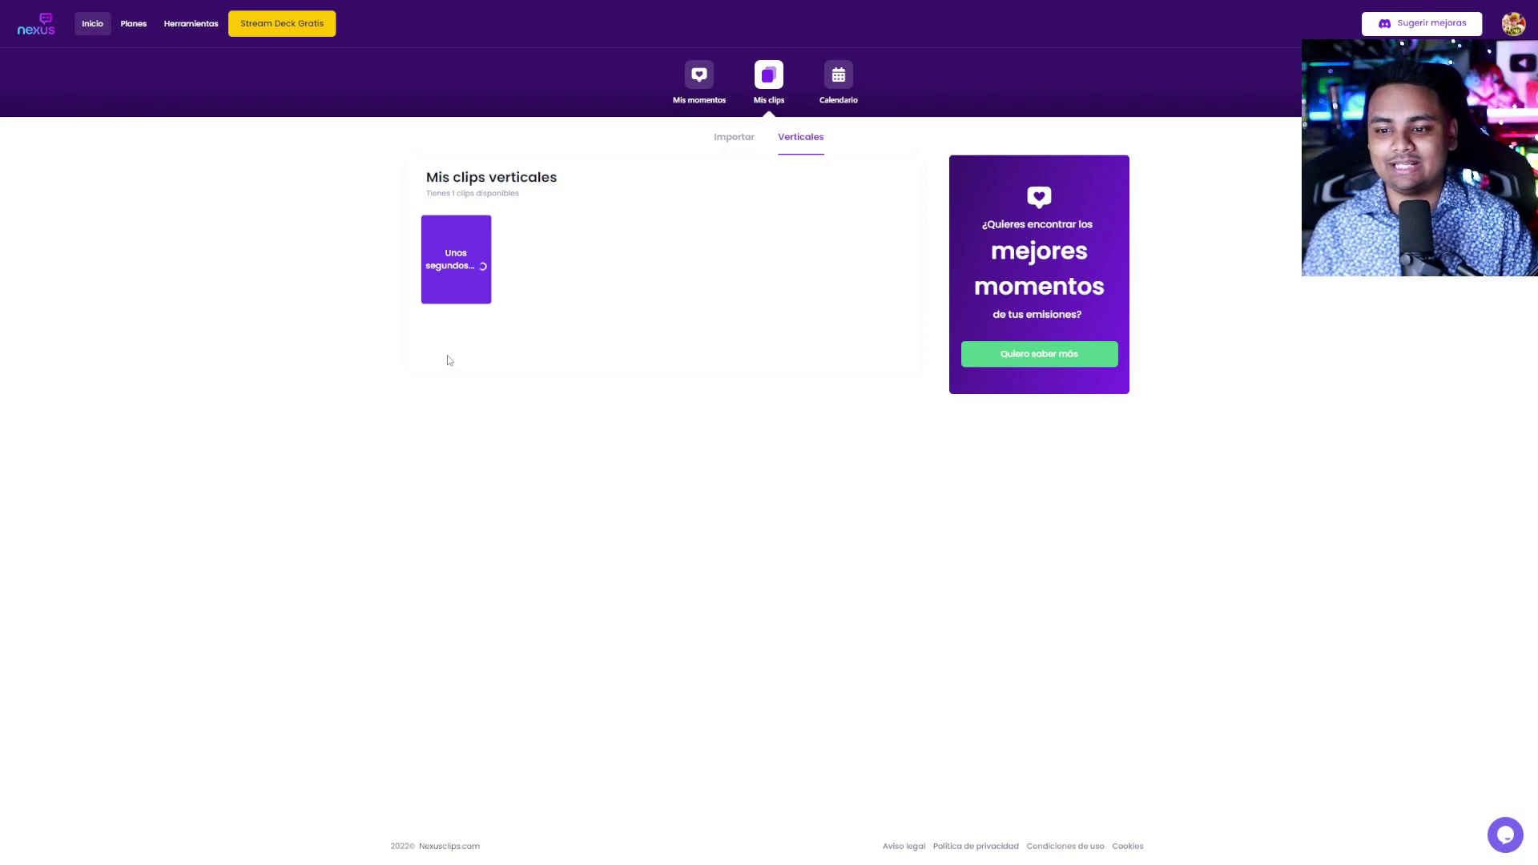
# Step: Open the finished vertical clip and send it to TikTok
pyautogui.hotkey('ctrl', '+')
pyautogui.hotkey('ctrl', '+')
pyautogui.rightClick(539, 357)
pyautogui.click(769, 398)
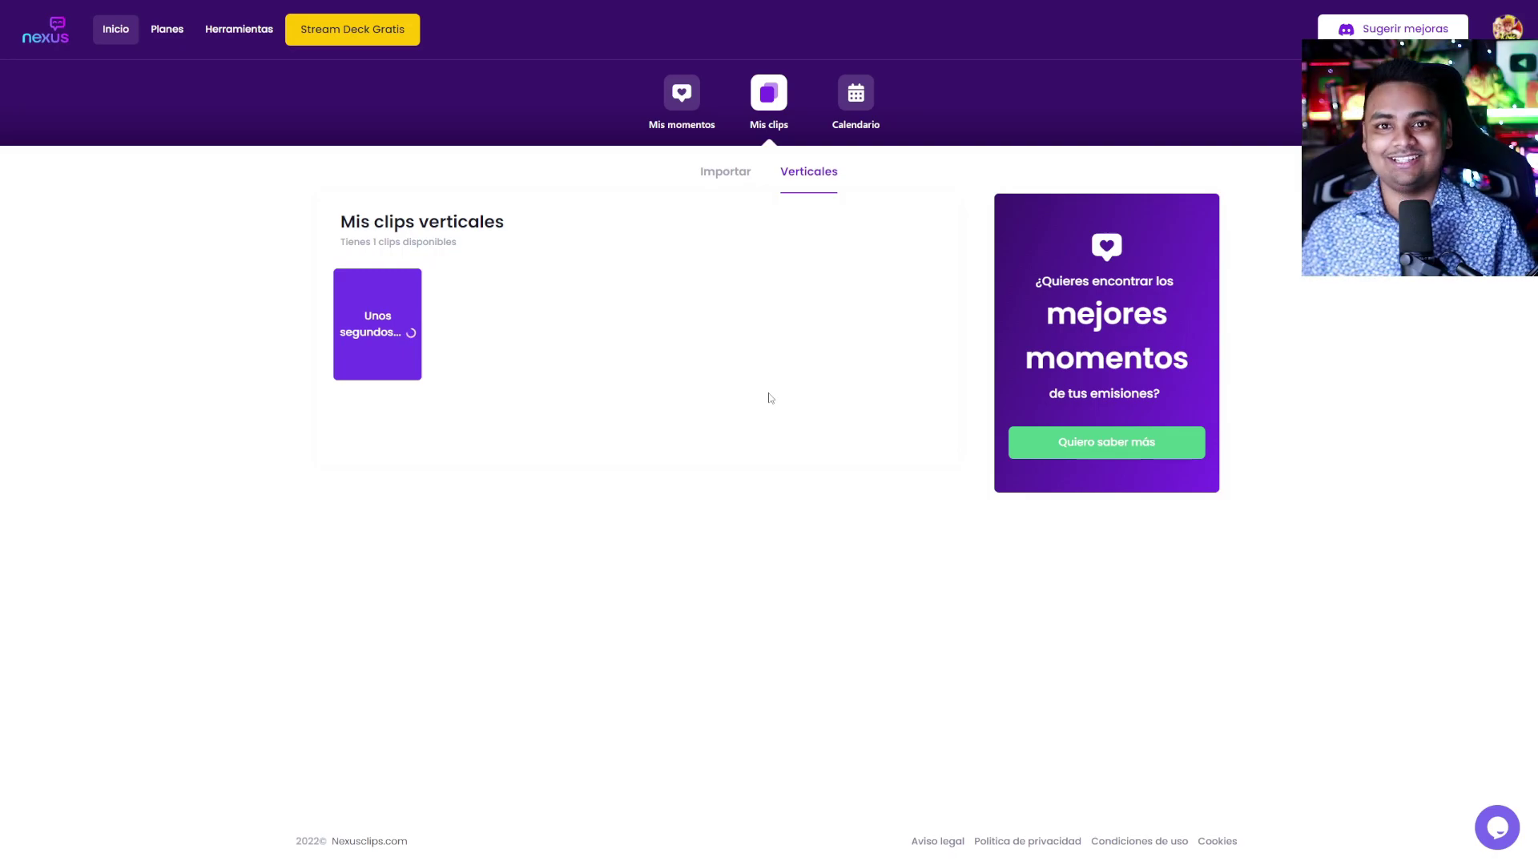
pyautogui.click(371, 326)
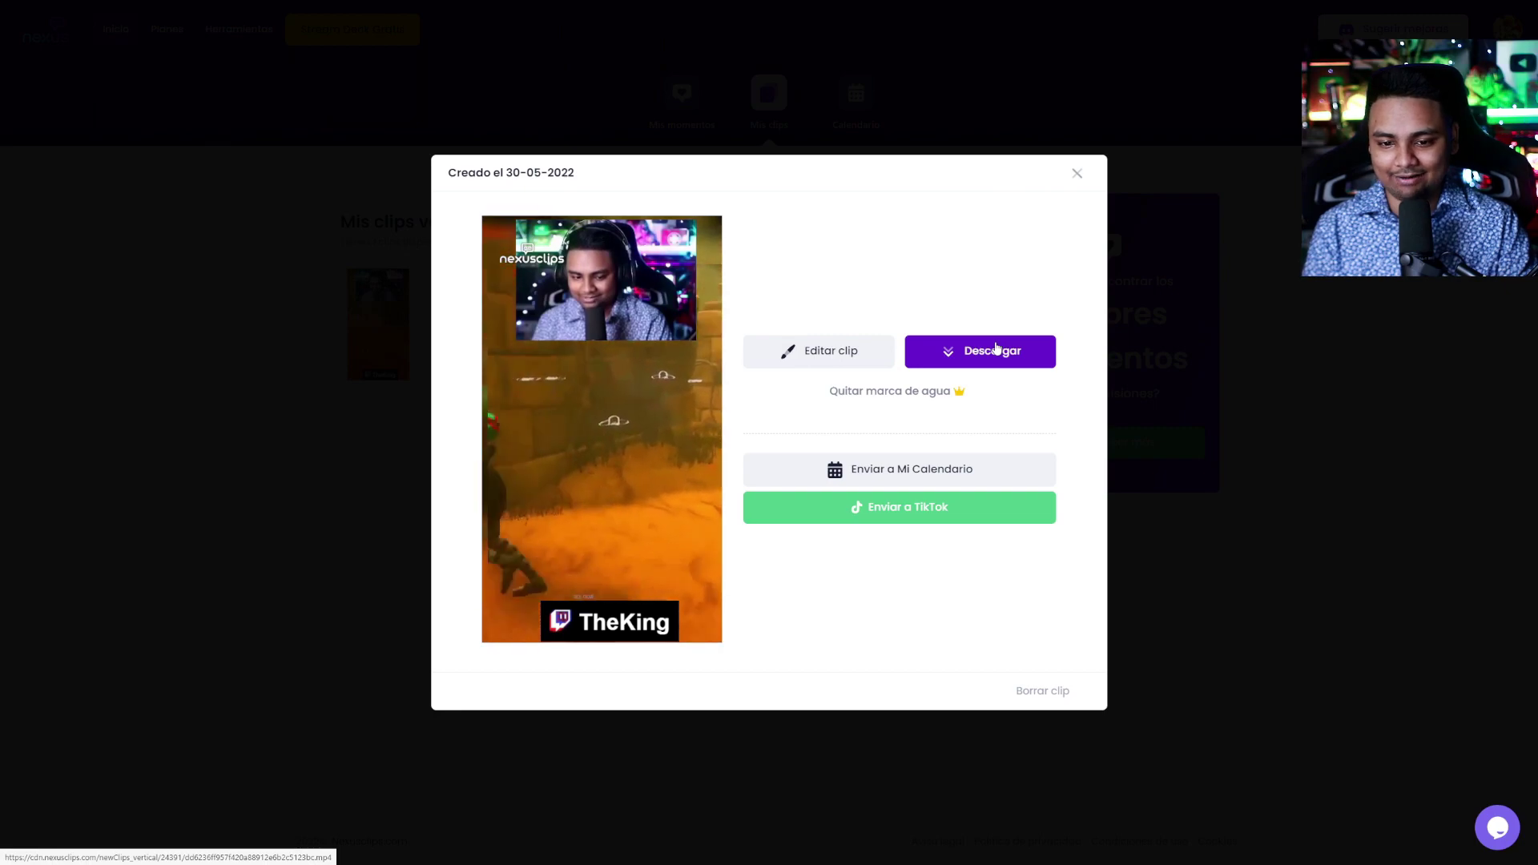
pyautogui.click(892, 487)
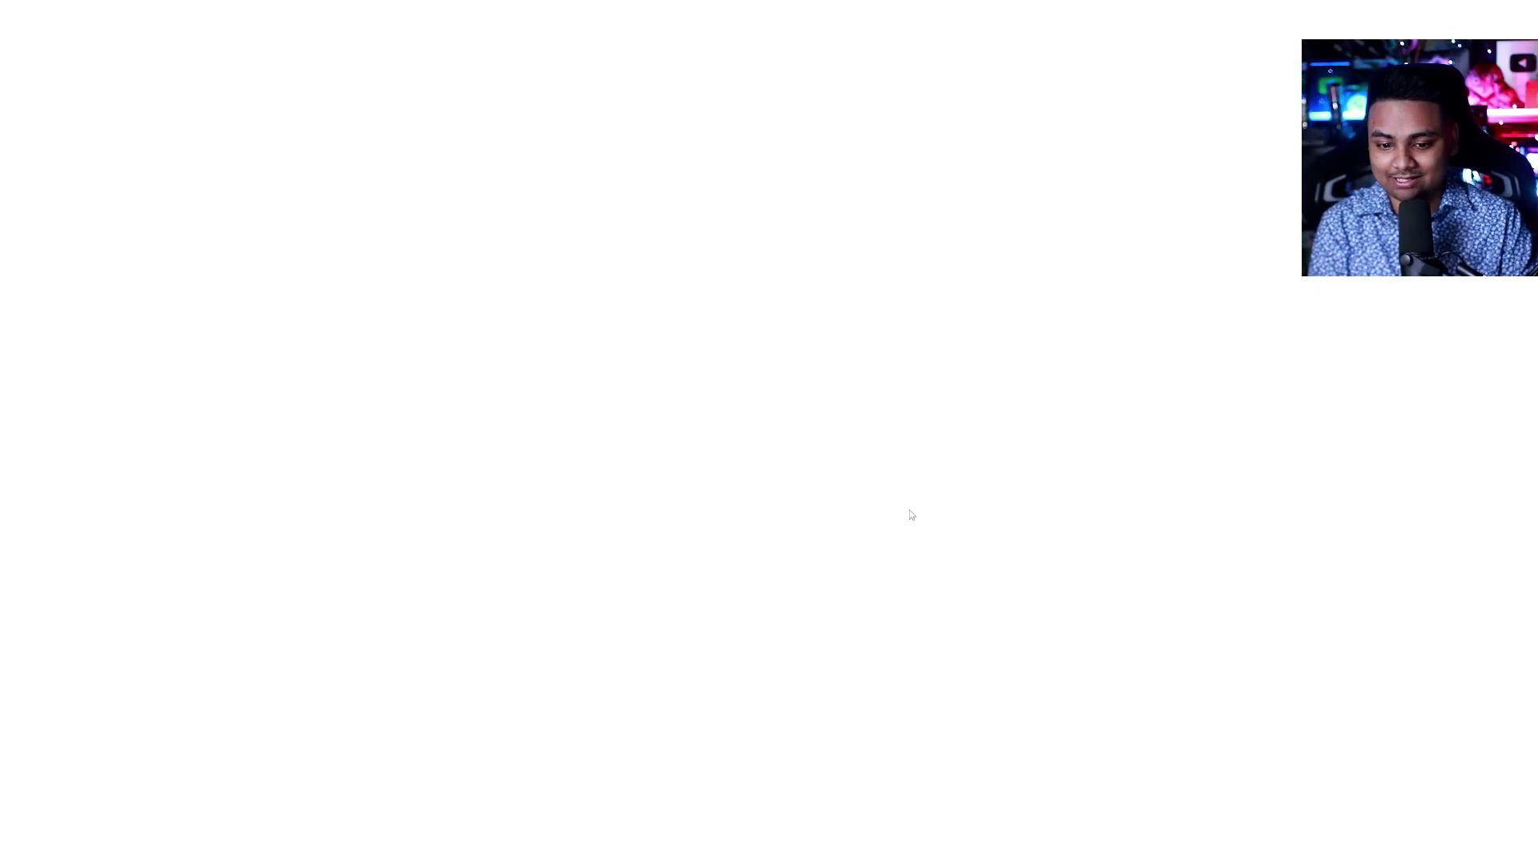